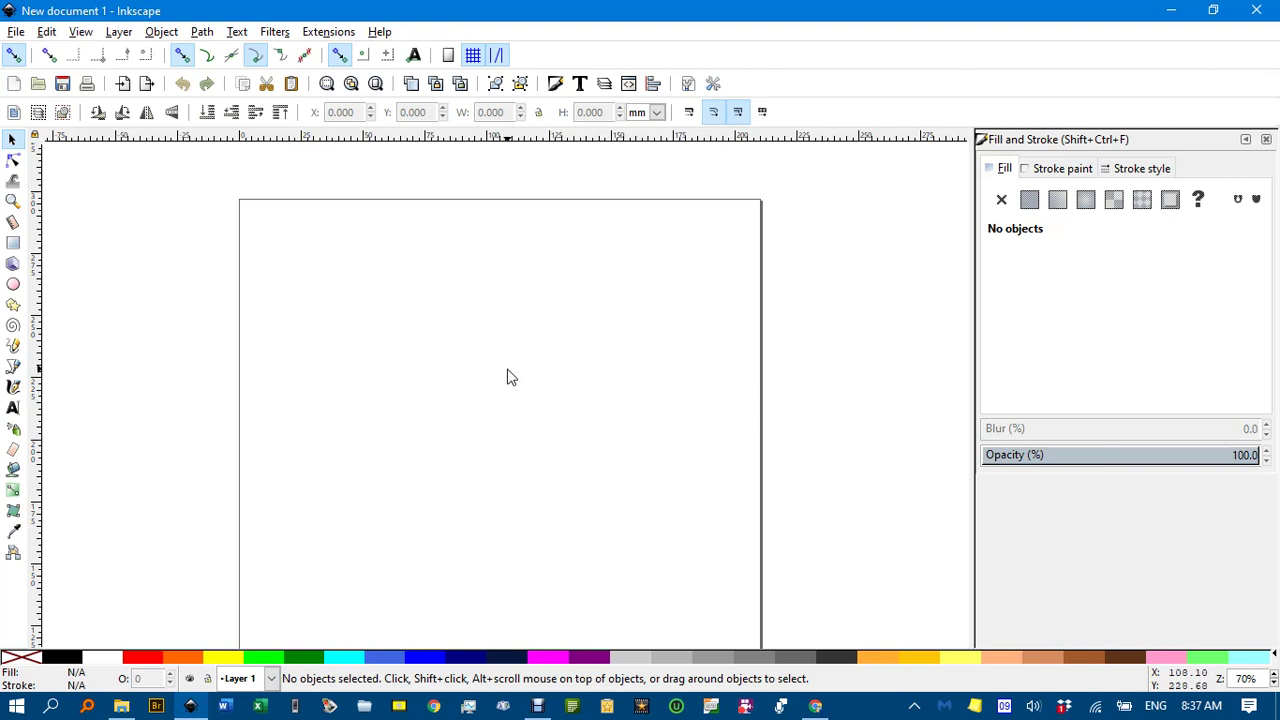
Step: Zoom in on the blank page and pan until its top edge is visible
scroll(498, 364, "up", 1, "ctrl")
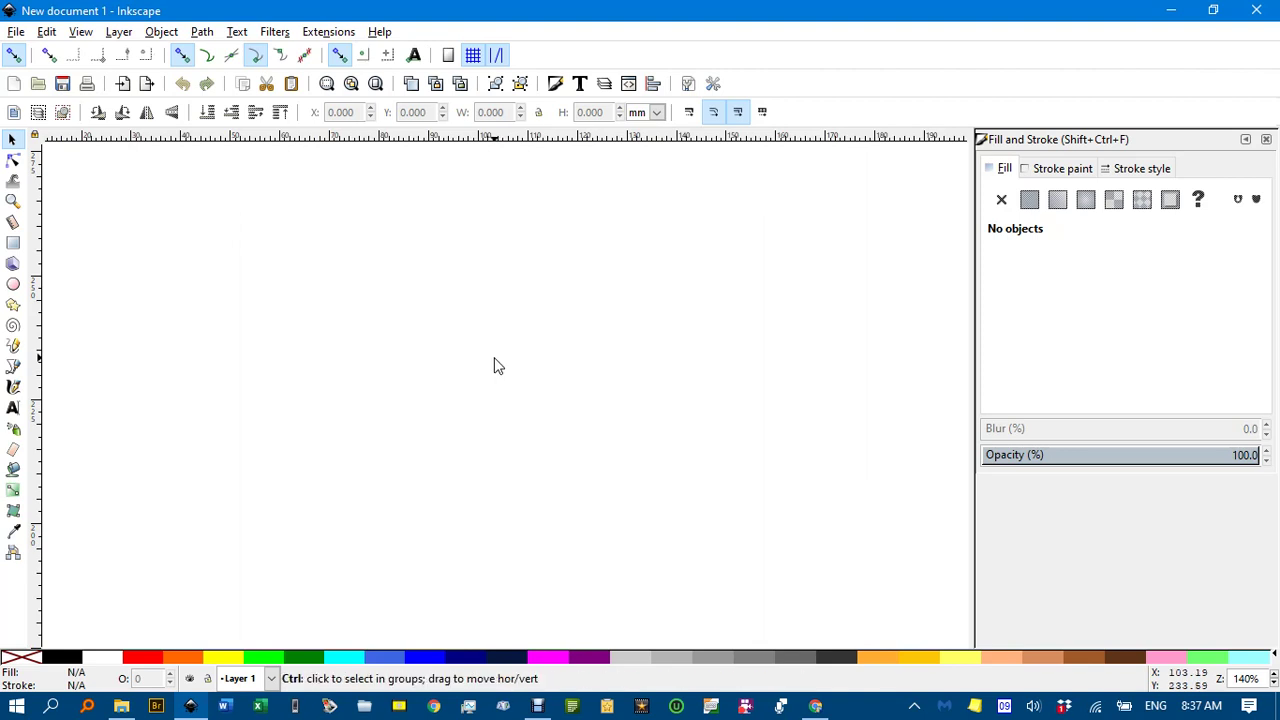
left_click_drag(498, 364, 494, 424)
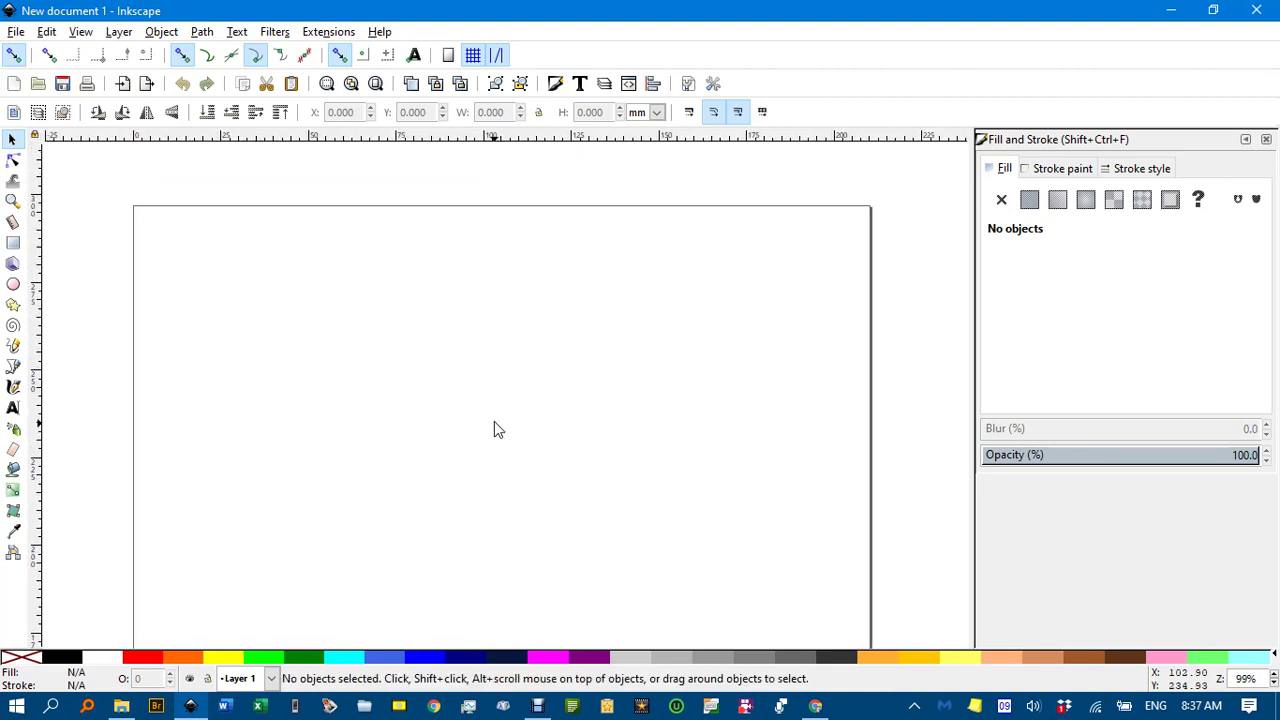
Step: Draw a straight vertical line with the Pen tool near the page's upper left
left_click(13, 367)
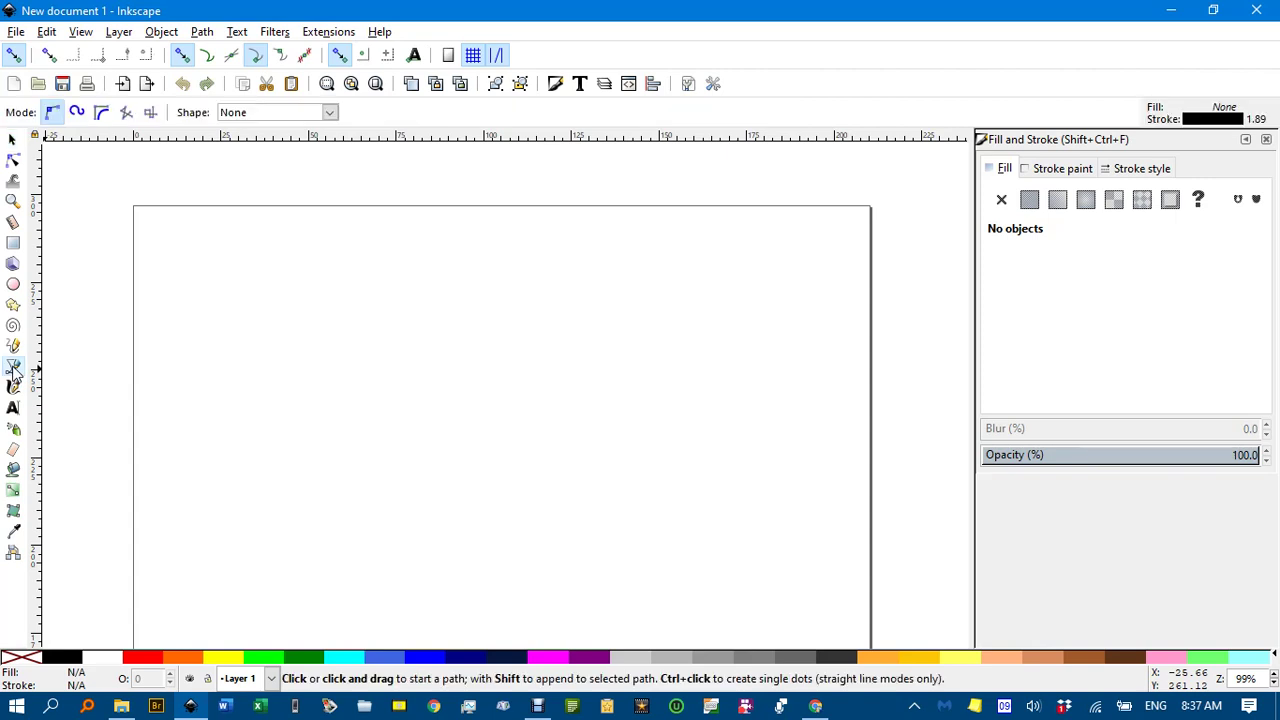
left_click(294, 258)
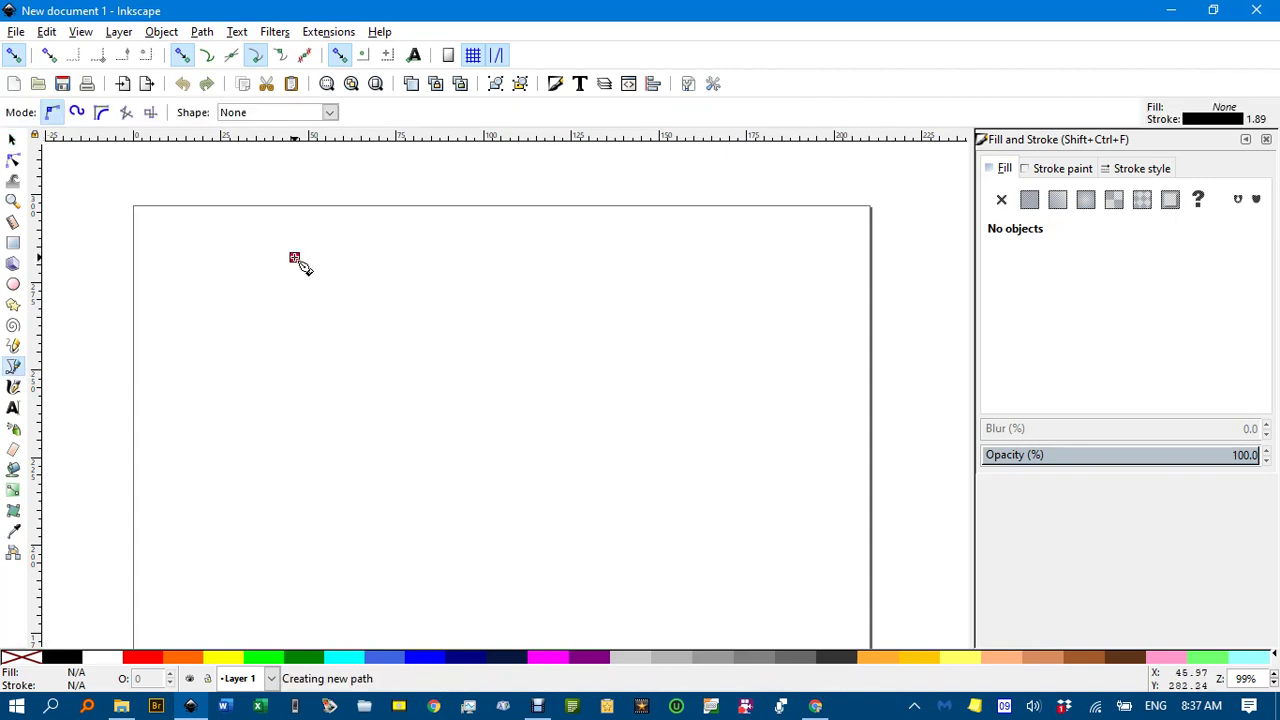
left_click(294, 404)
key("Return")
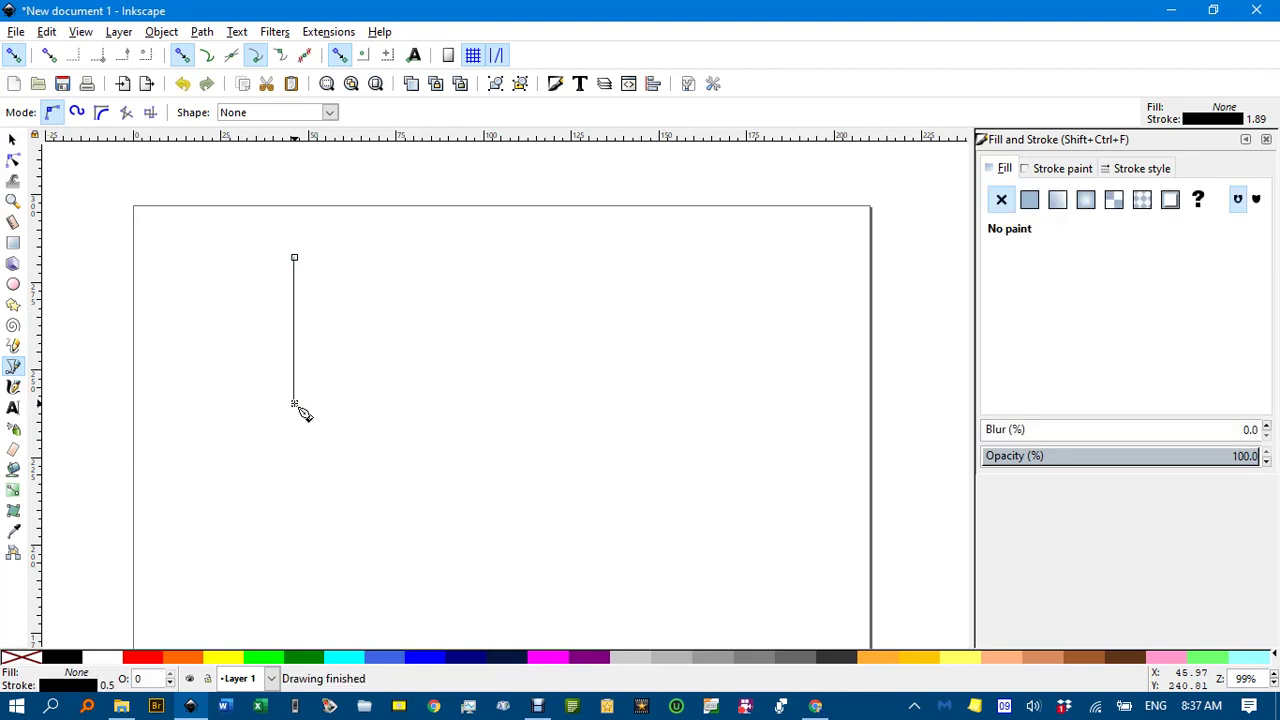
Step: Set the line's height to exactly 40 mm in the toolbar
left_click(13, 140)
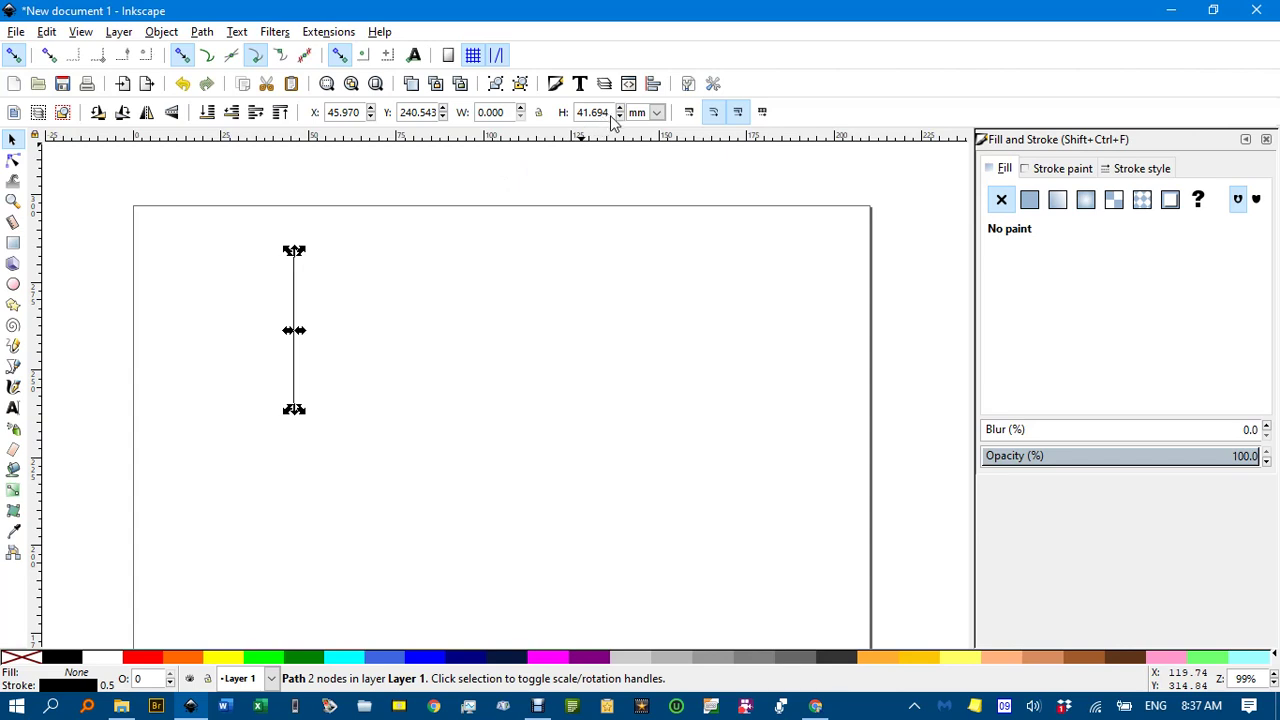
left_click_drag(608, 116, 563, 120)
type("40")
key("Return")
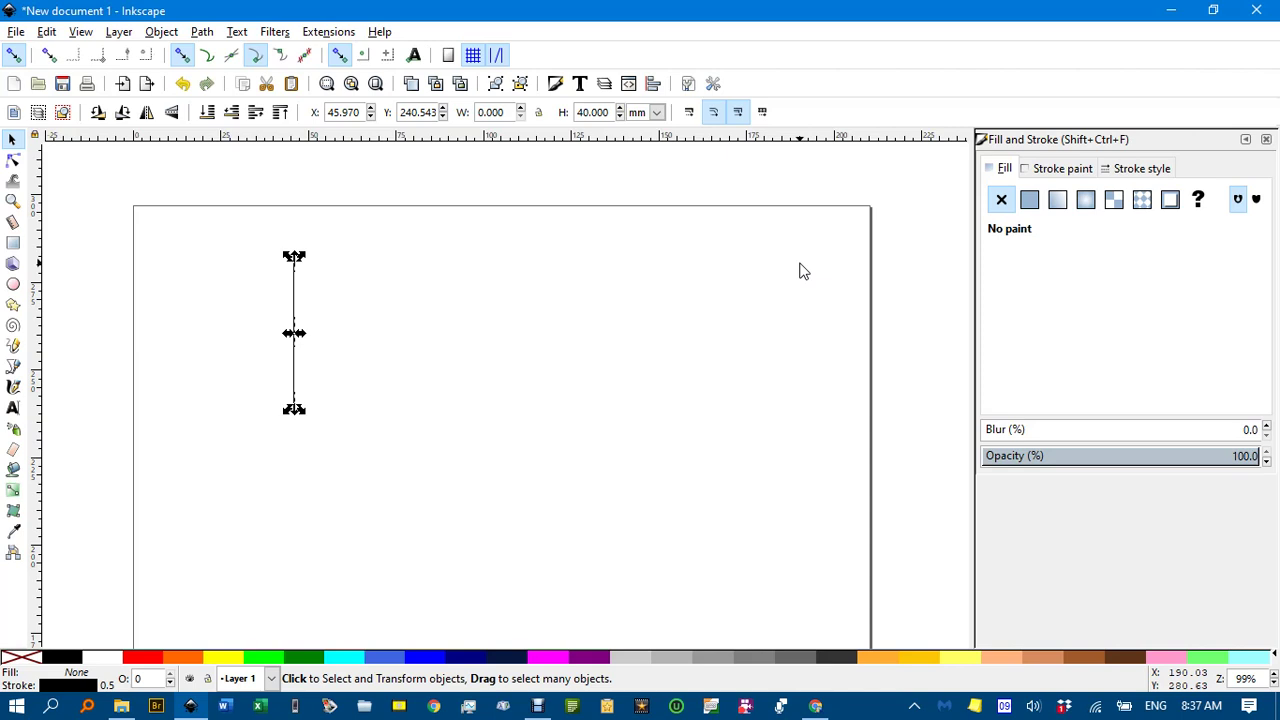
Step: Set a 5 mm horizontal move in the Transform dialog and shift the line right
key("shift+ctrl+m")
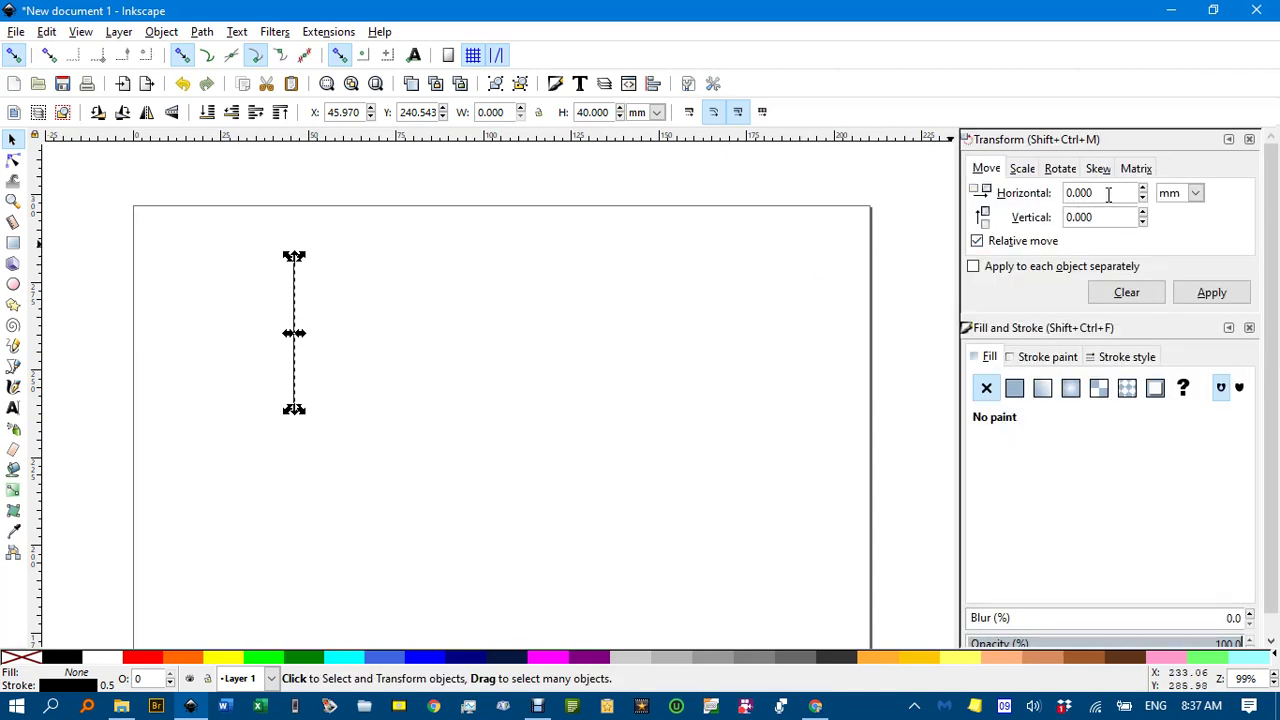
left_click_drag(1108, 195, 1048, 194)
type("5")
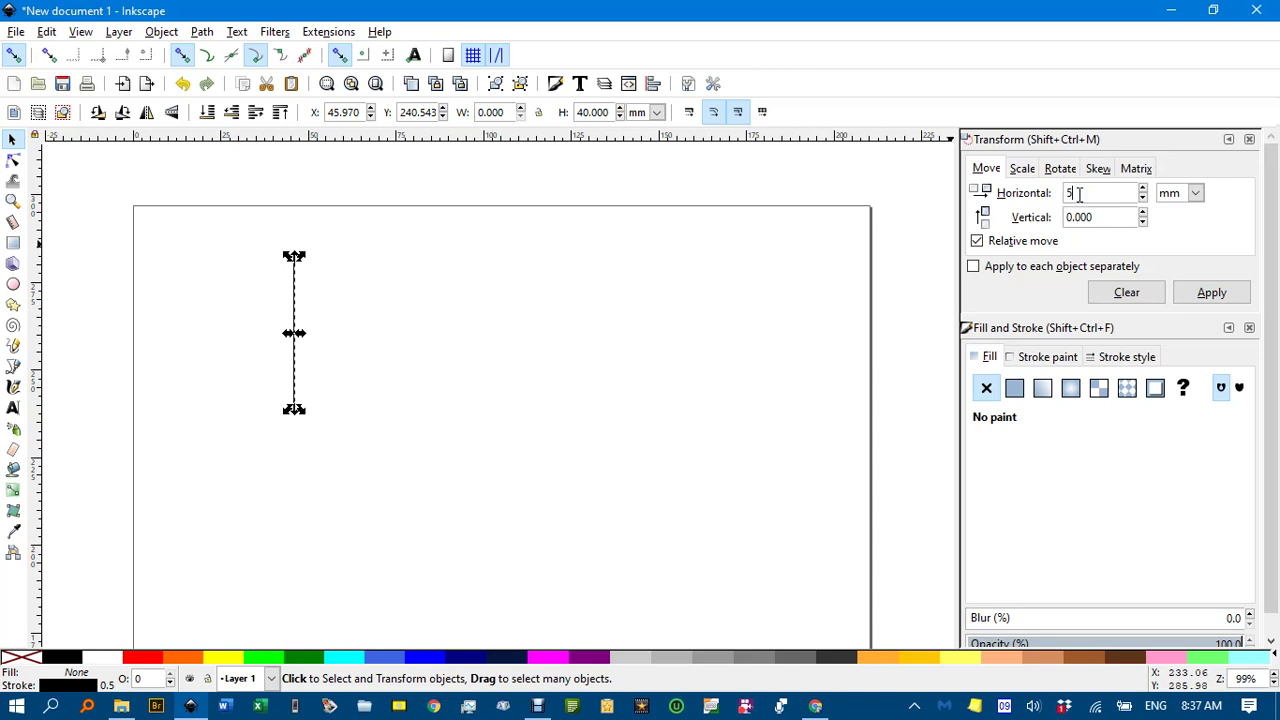
left_click(1212, 293)
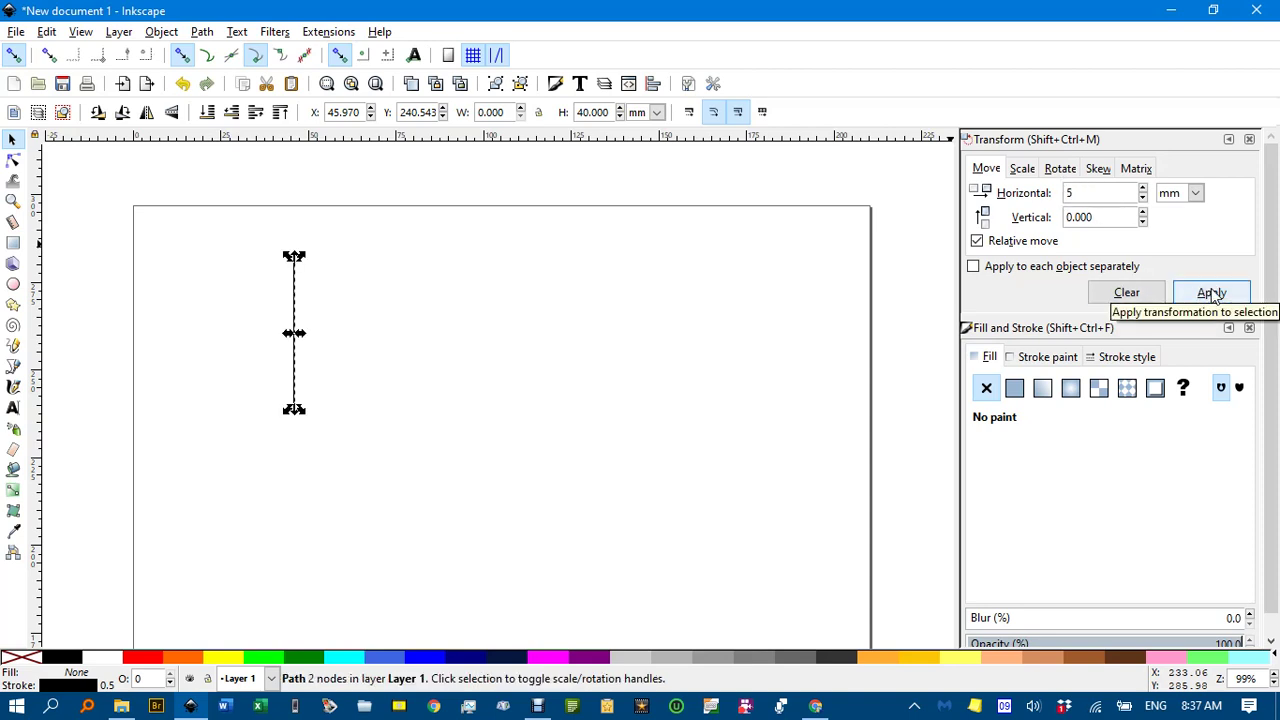
left_click(1212, 293)
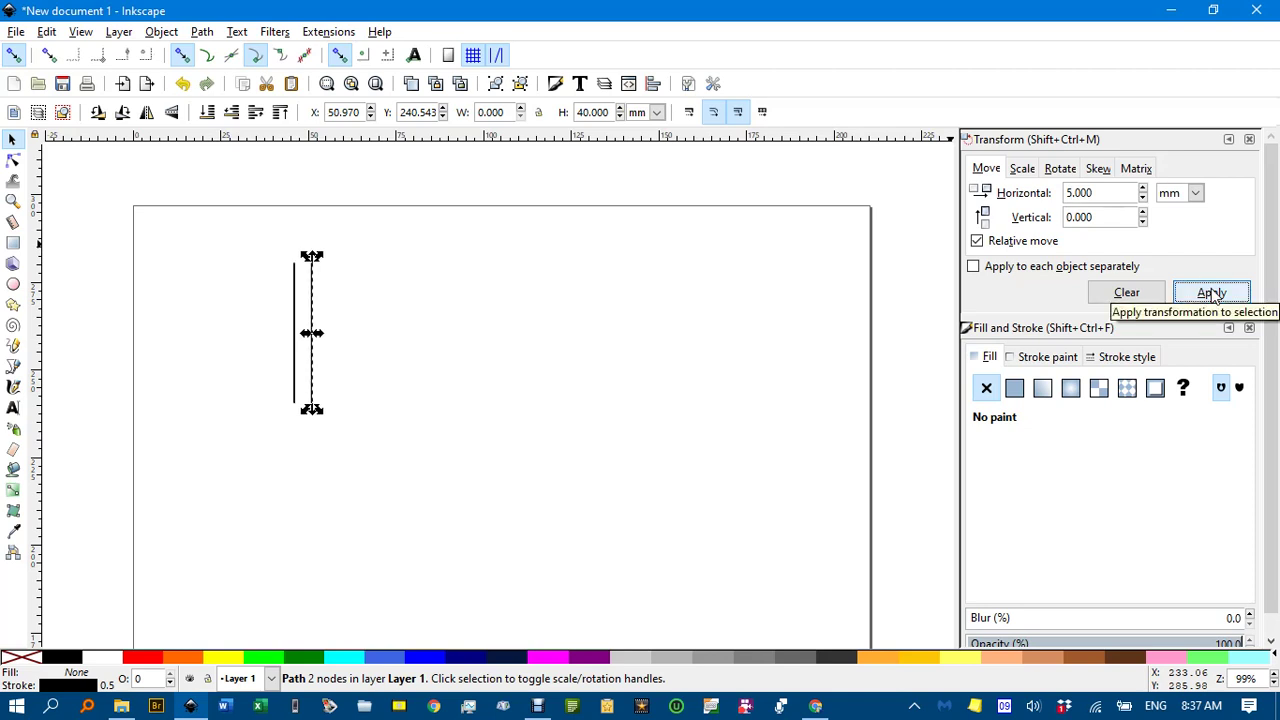
Step: Duplicate the line eight times, moving each copy 5 mm right, then deselect
key("ctrl+d")
left_click(1212, 293)
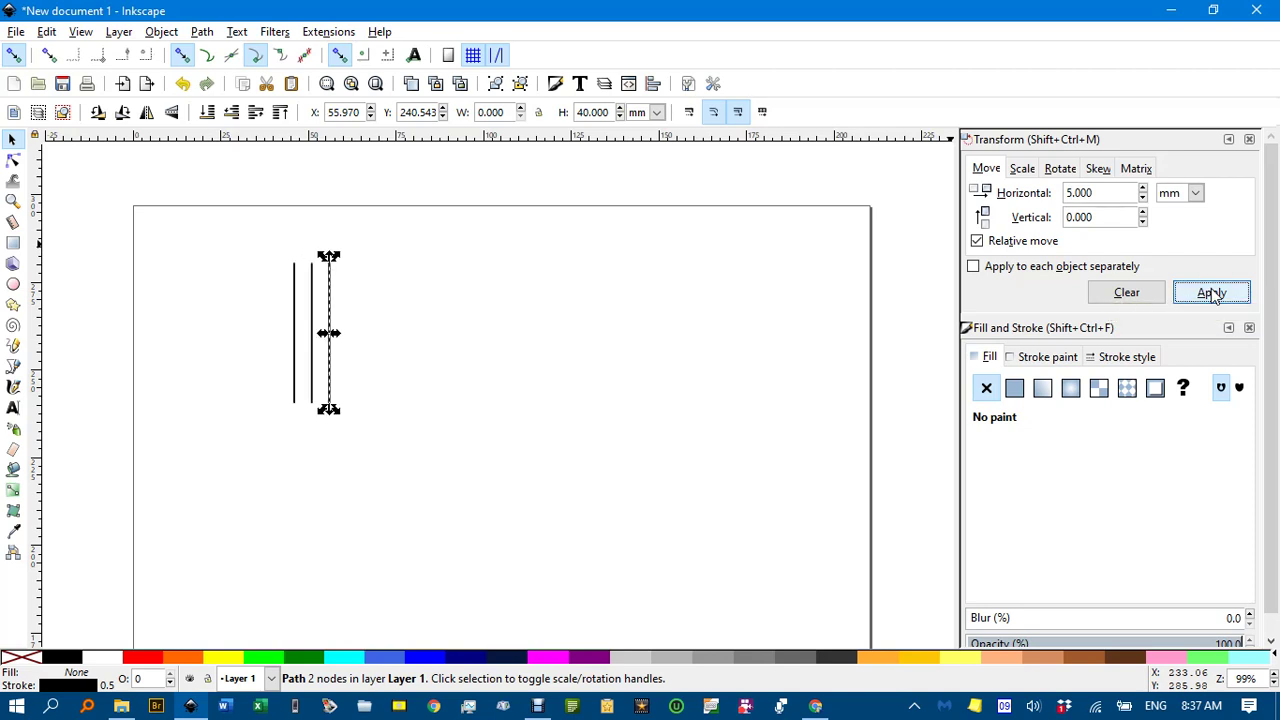
key("ctrl+d")
left_click(1212, 293)
key("ctrl+d")
left_click(1212, 293)
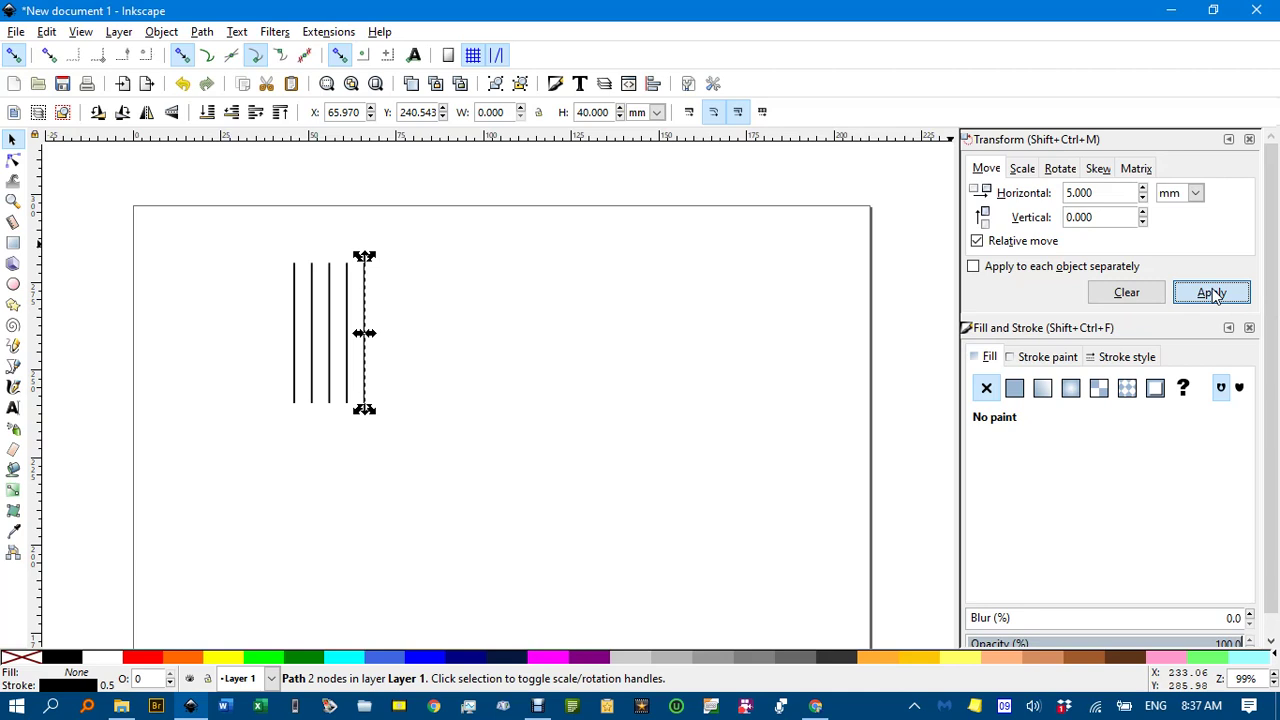
key("ctrl+d")
left_click(1212, 293)
key("ctrl+d")
left_click(1212, 293)
key("ctrl+d")
left_click(1212, 293)
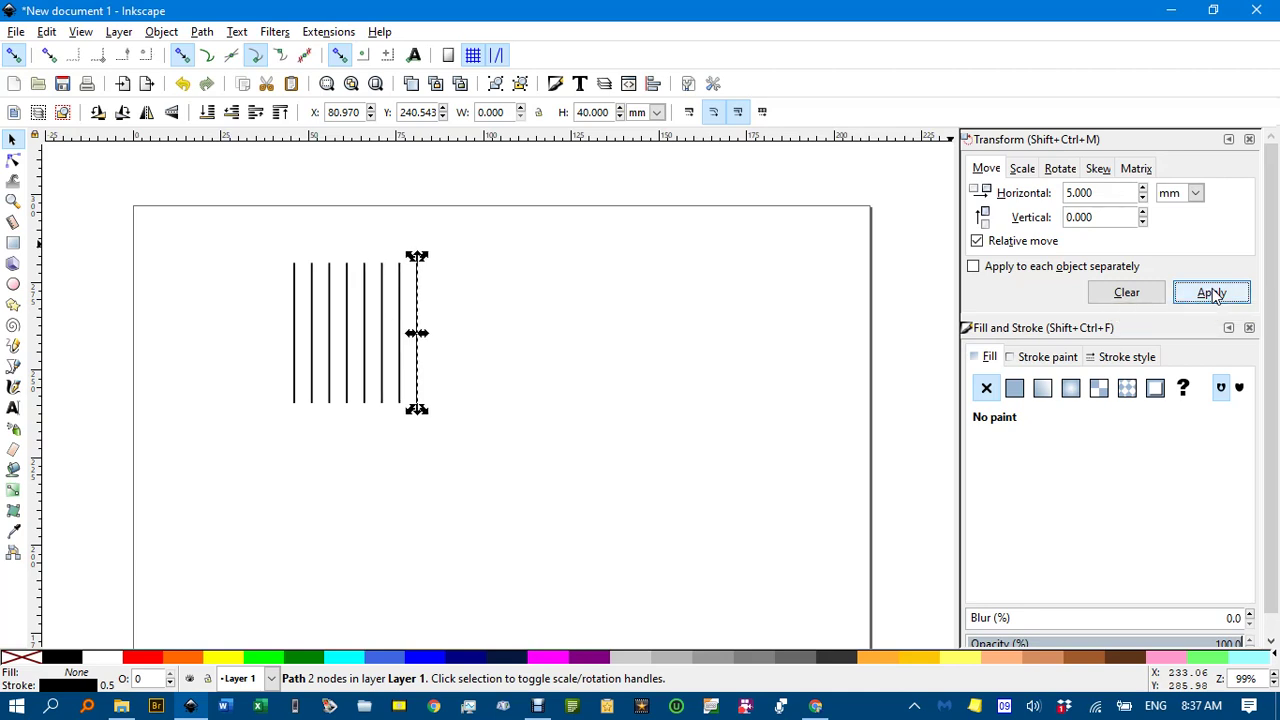
key("ctrl+d")
left_click(1212, 293)
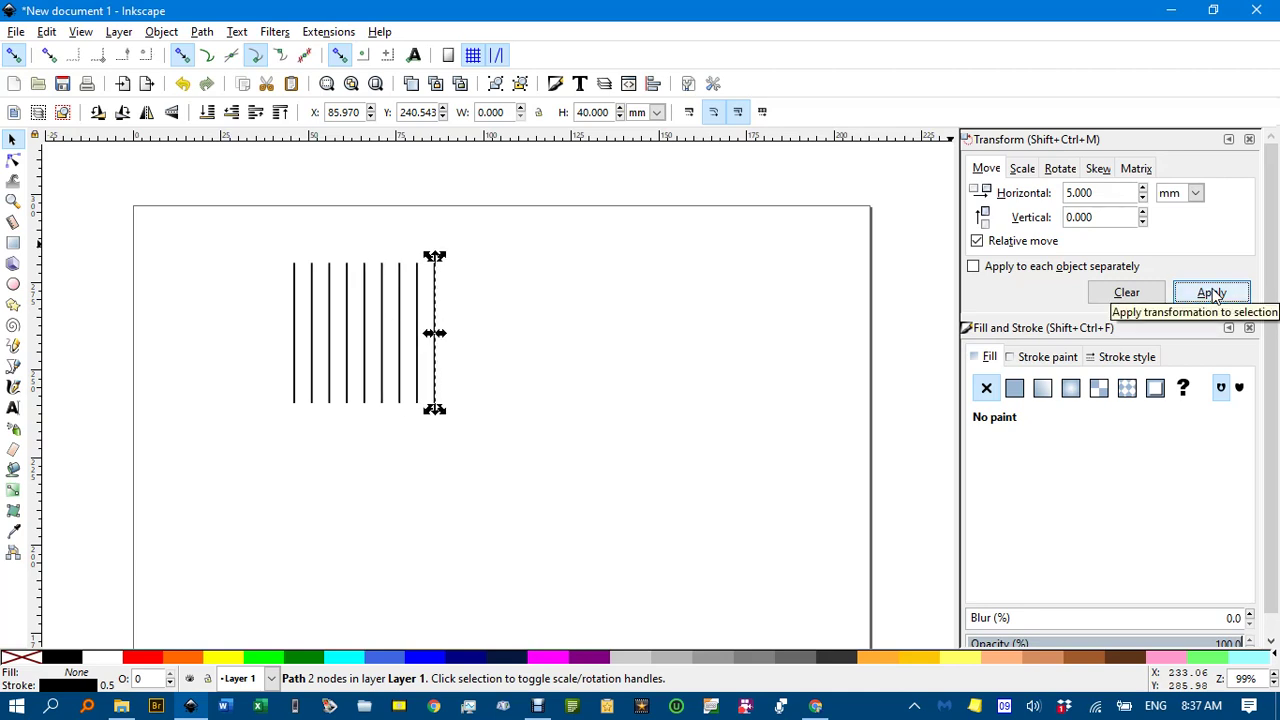
left_click(690, 262)
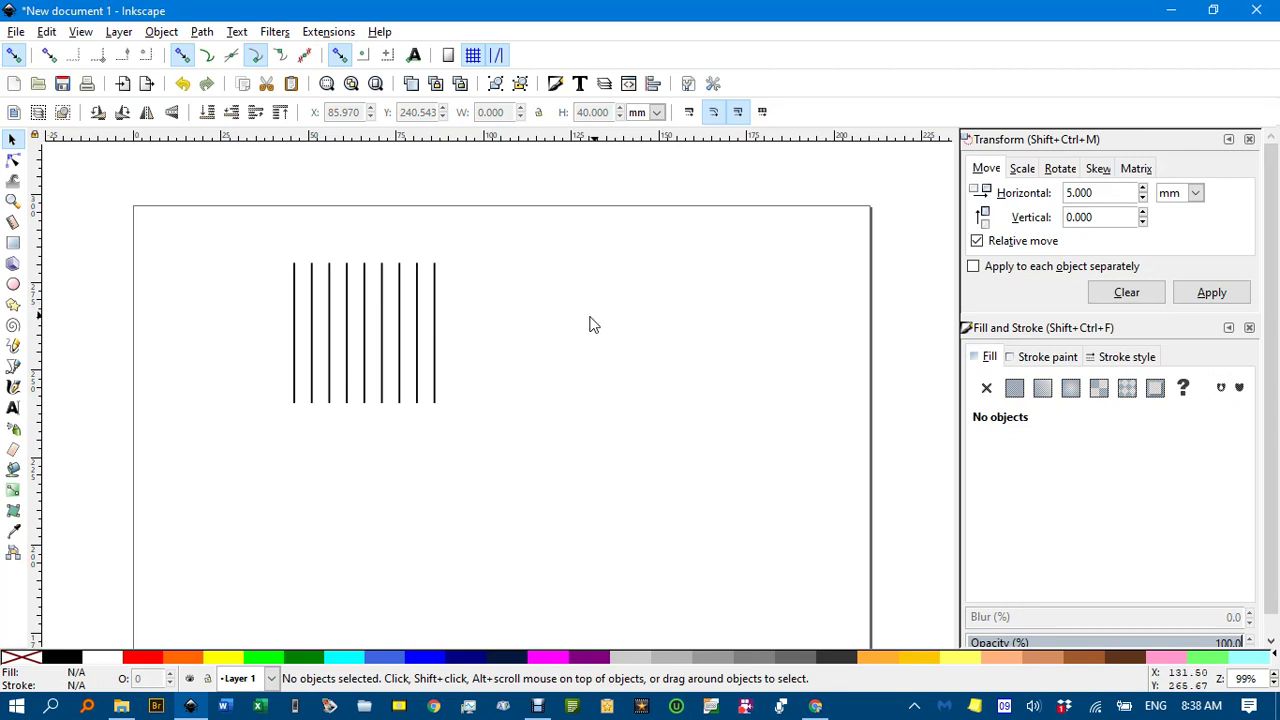
Step: Rotate a copy of the leftmost line horizontal, lay it across the tops, and enable cusp-node snapping
left_click(295, 312)
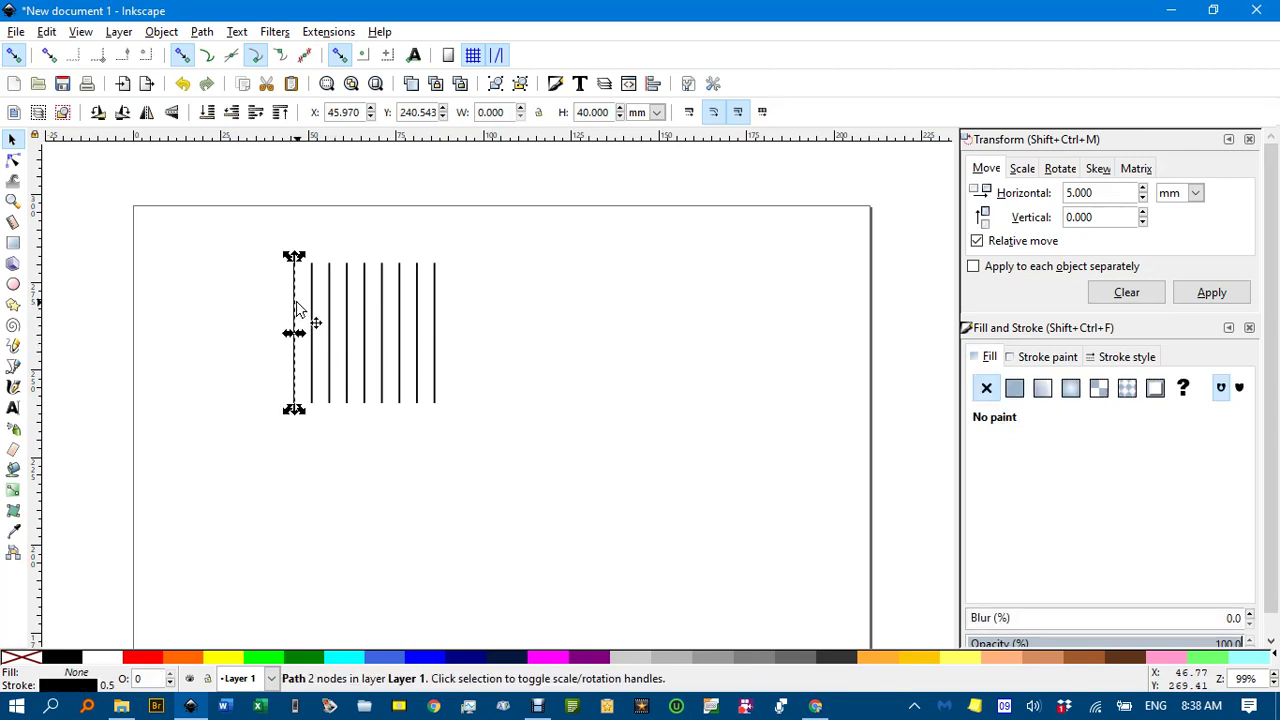
left_click(91, 114)
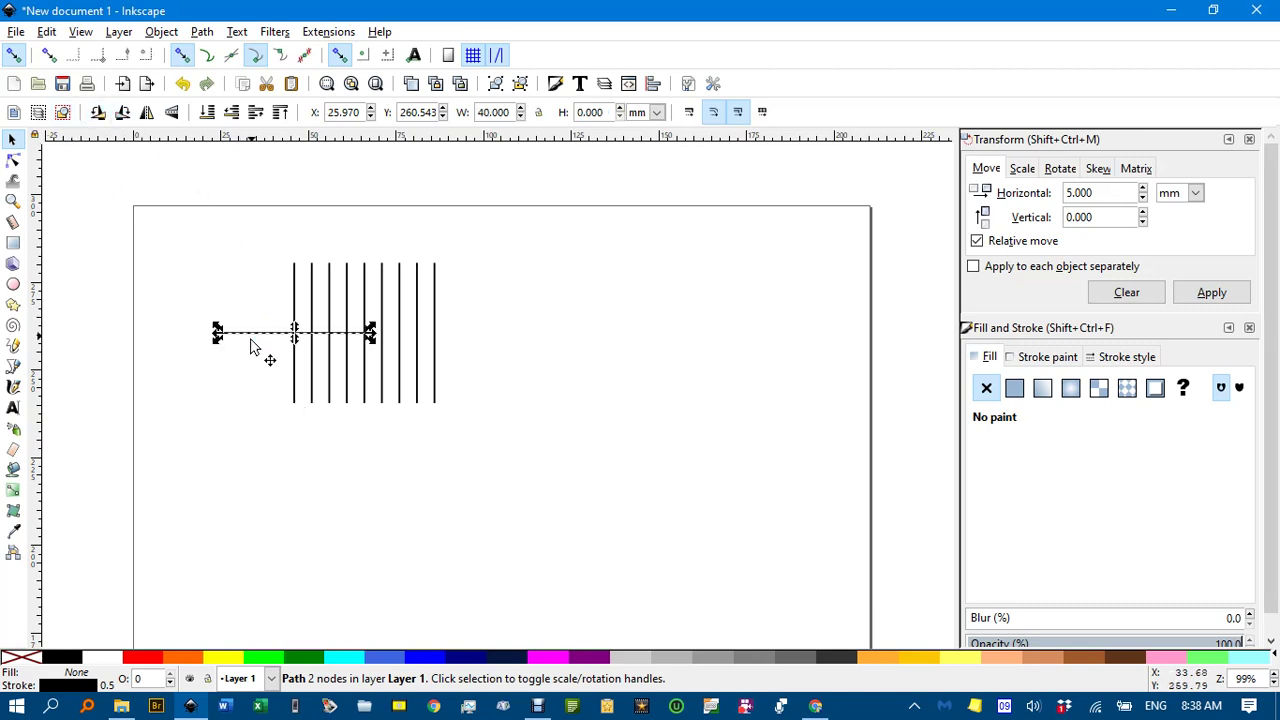
left_click_drag(263, 344, 325, 268)
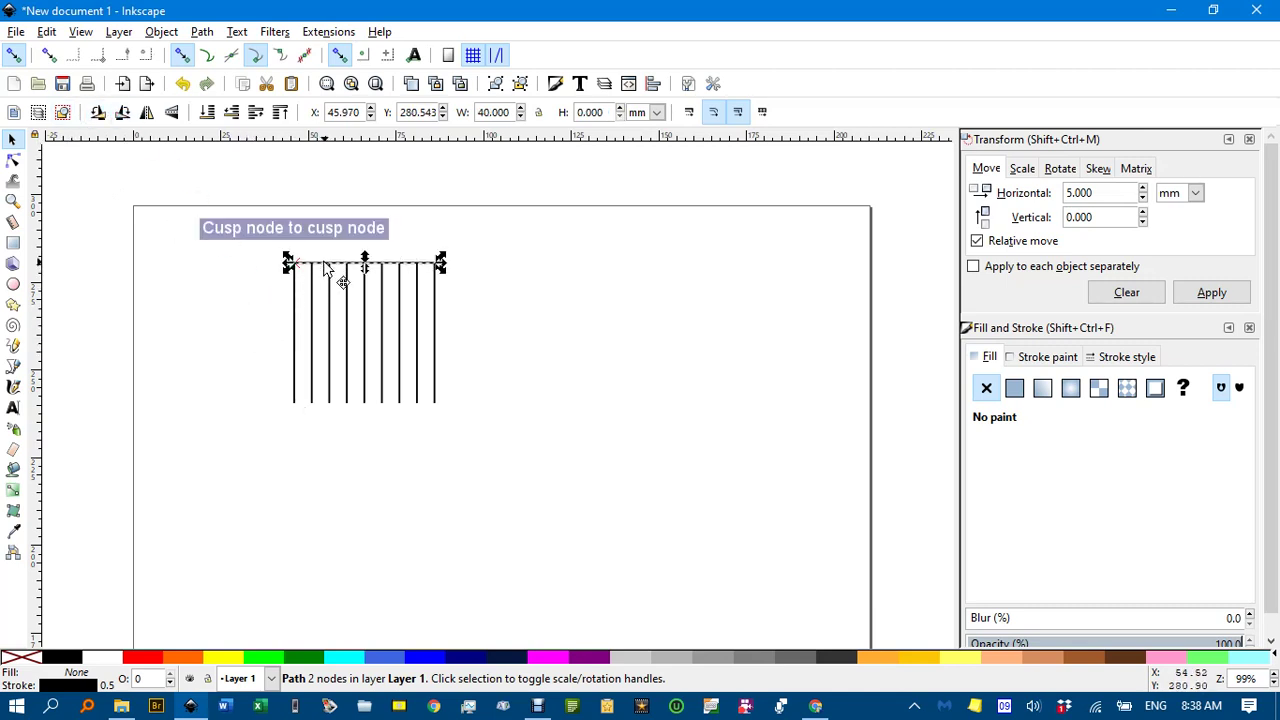
left_click(257, 58)
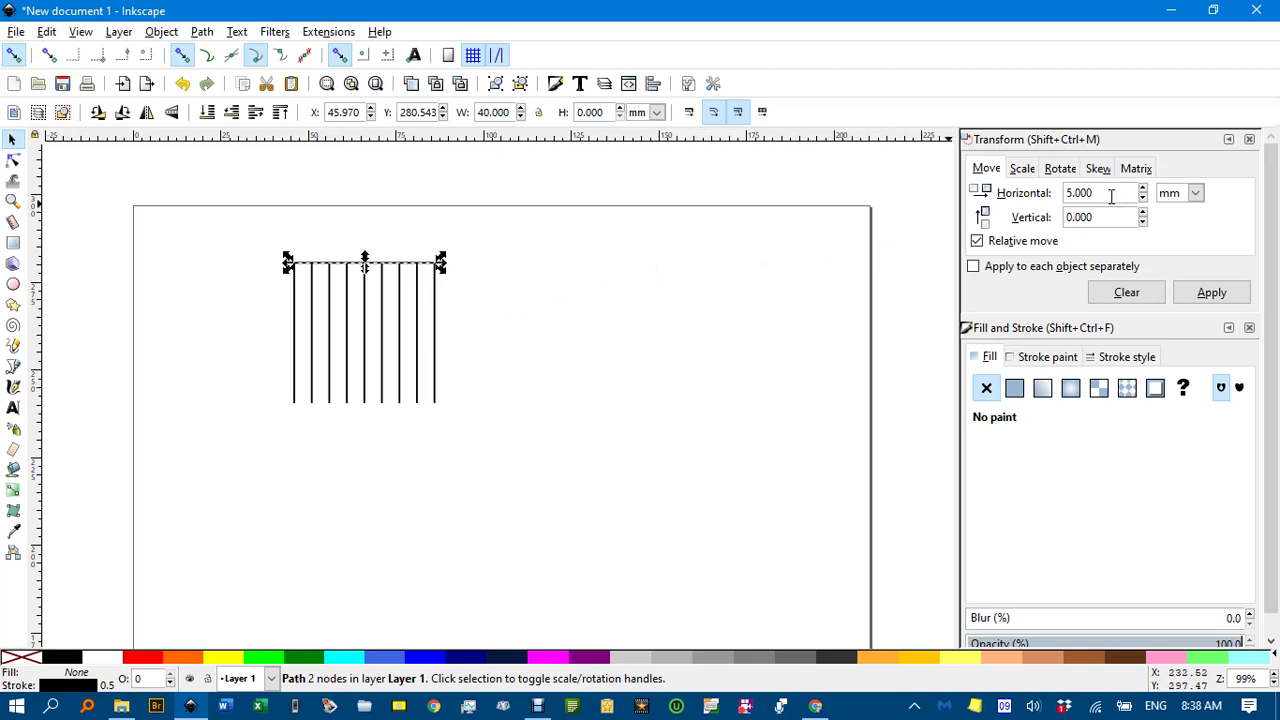
Step: Change the Transform move to 0 horizontal and -5 mm vertical and shift the horizontal line
left_click_drag(1106, 193, 1062, 194)
type("0")
key("Tab")
type("-")
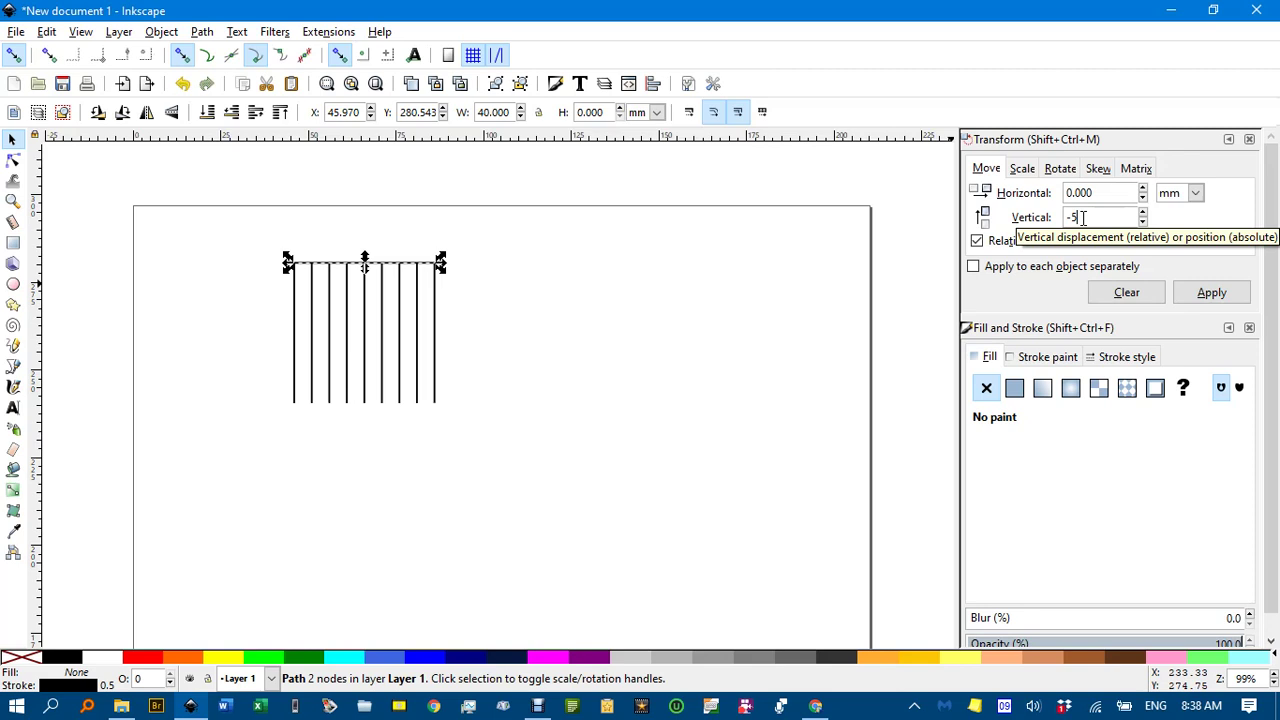
left_click(1213, 296)
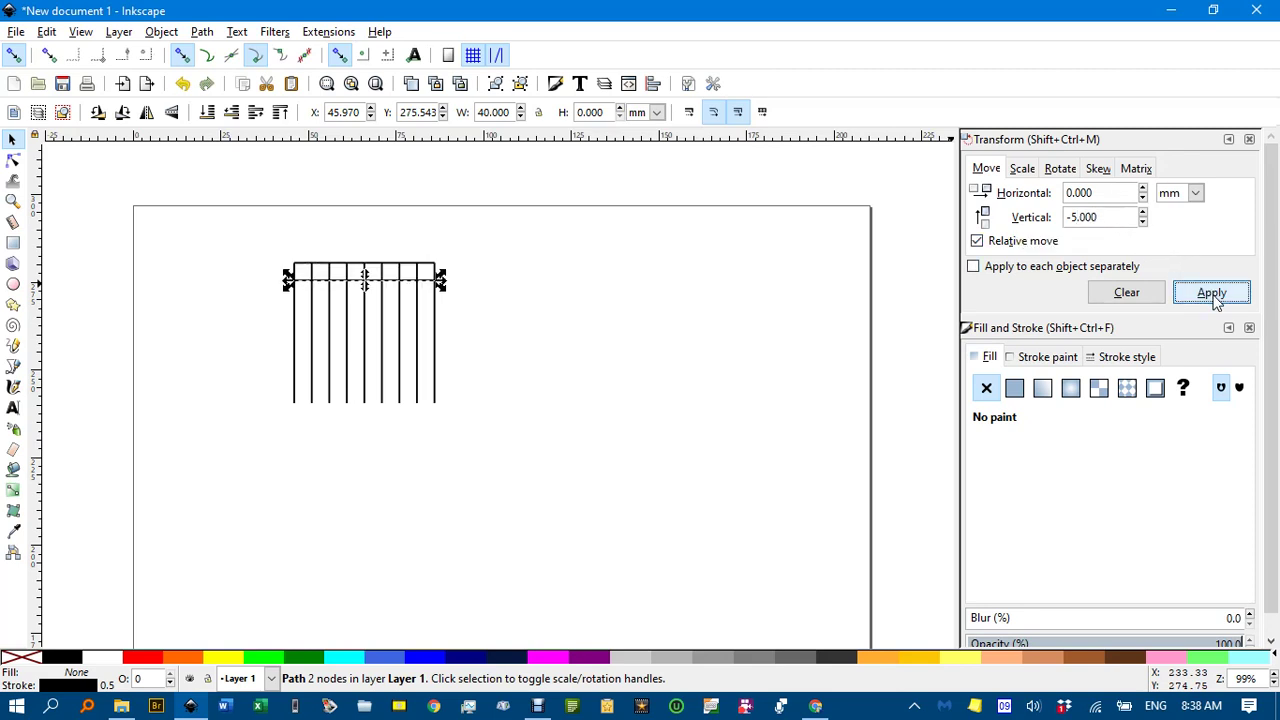
Step: Duplicate the horizontal line seven times, each 5 mm lower, to close the 40 mm grid
key("ctrl+d")
left_click(1213, 296)
key("ctrl+d")
left_click(1213, 296)
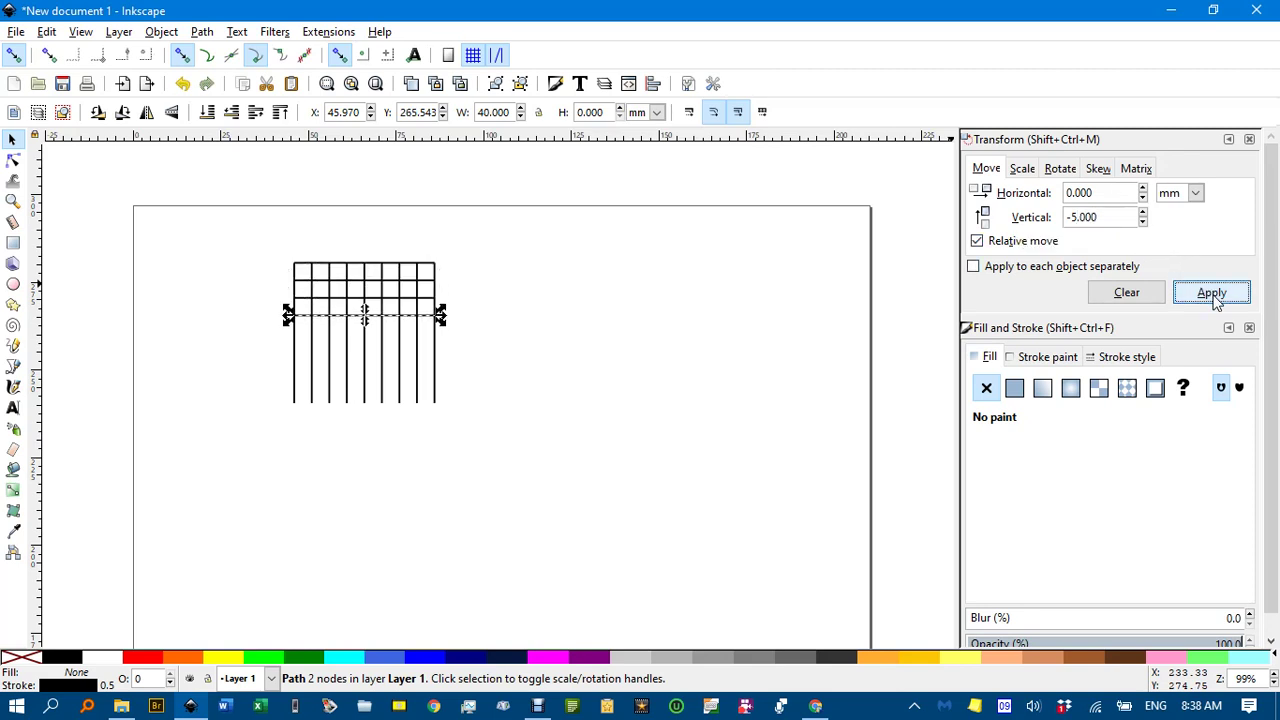
key("ctrl+d")
left_click(1213, 296)
key("ctrl+d")
left_click(1213, 296)
key("ctrl+d")
left_click(1213, 296)
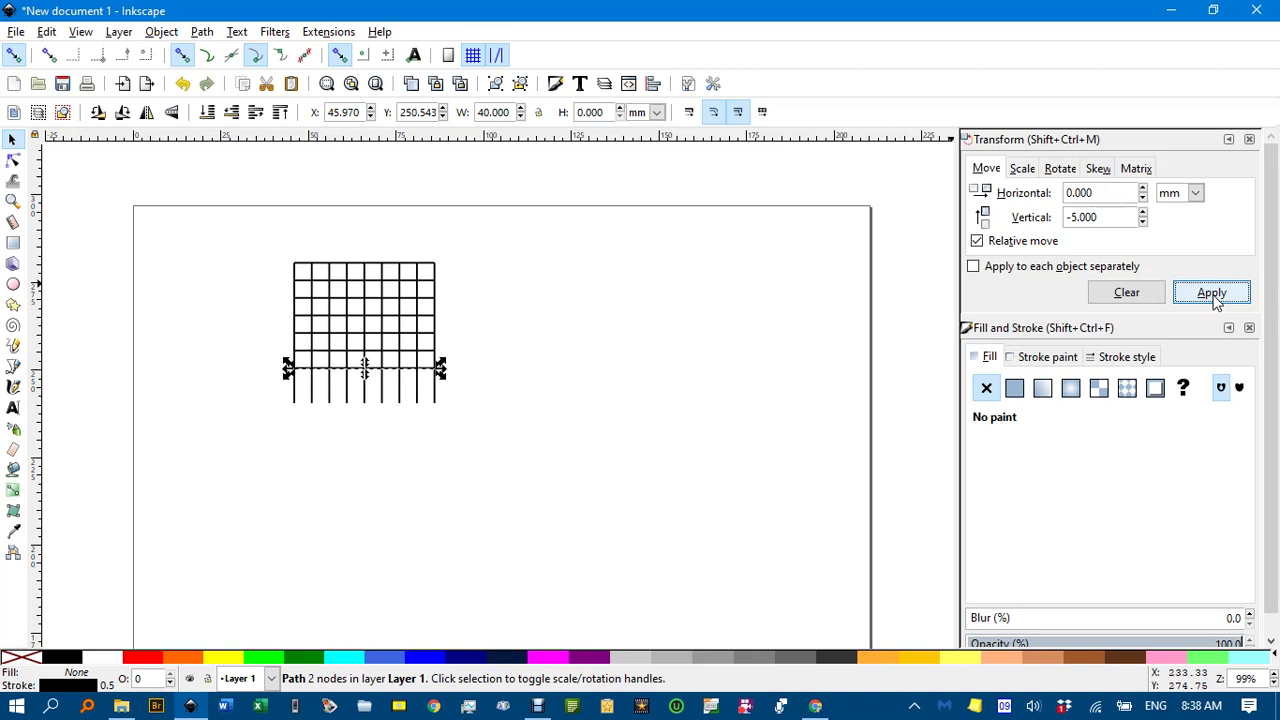
key("ctrl+d")
left_click(1213, 296)
key("ctrl+d")
left_click(1213, 296)
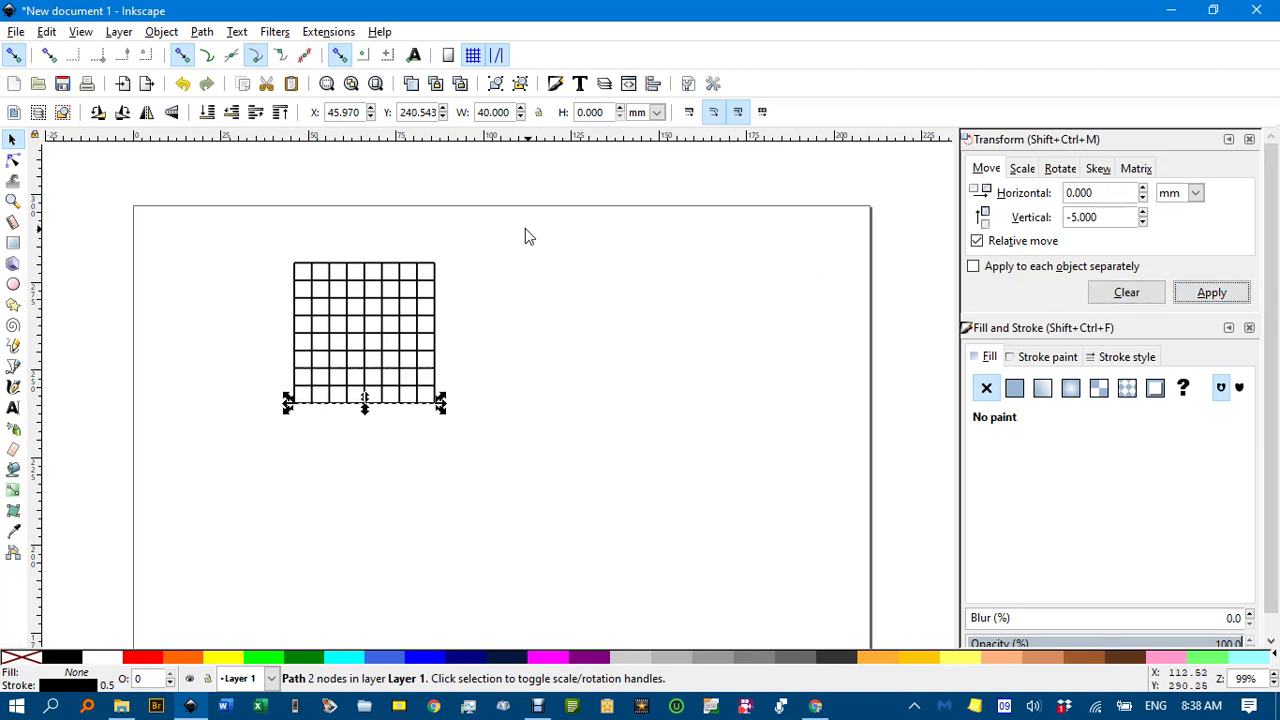
left_click(542, 278)
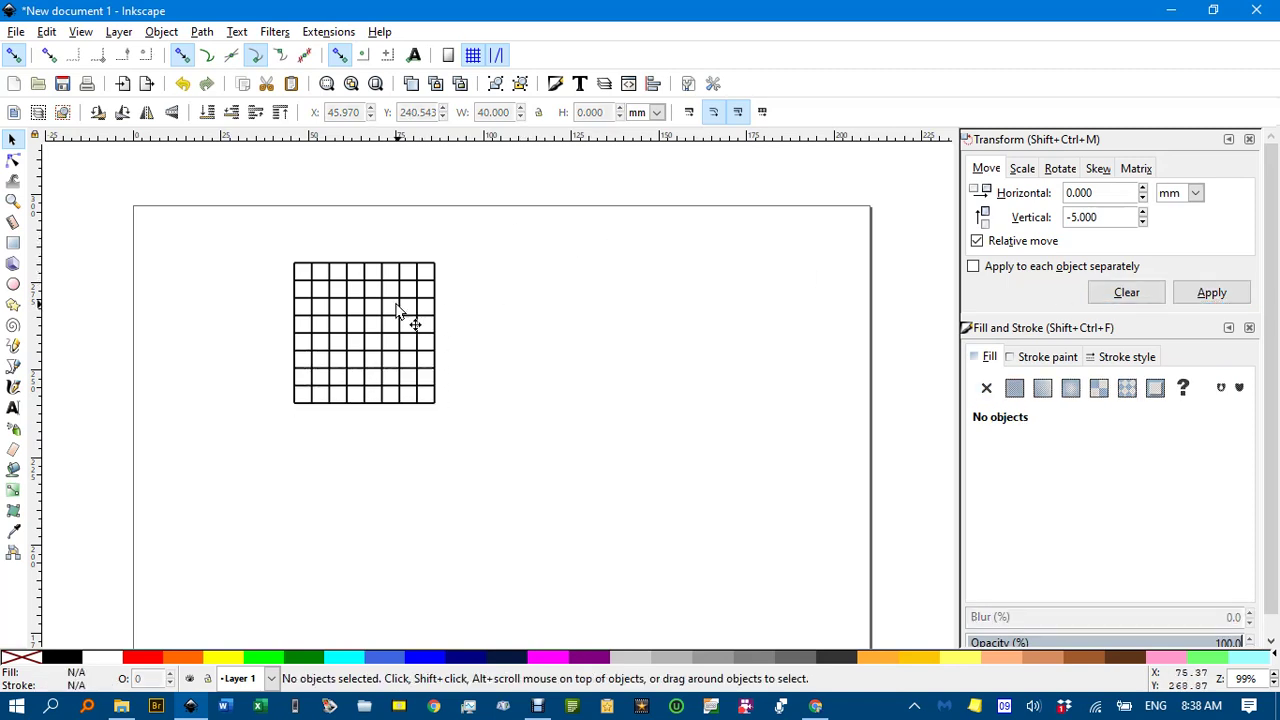
Step: Drag a selection box around the whole grid to select its 18 lines
scroll(383, 300, "up", 2, "ctrl")
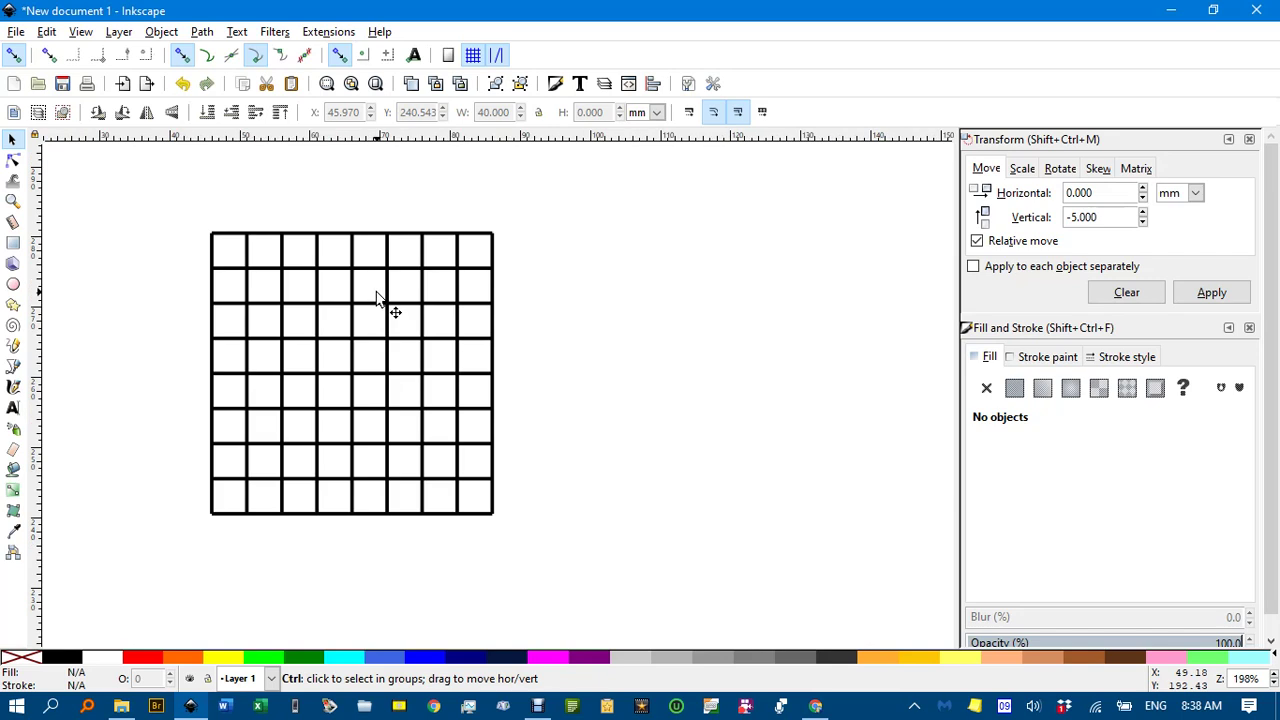
scroll(378, 298, "down", 1, "ctrl")
mouse_move(199, 219)
left_mouse_down()
mouse_move(396, 280)
mouse_move(580, 505)
left_mouse_up()
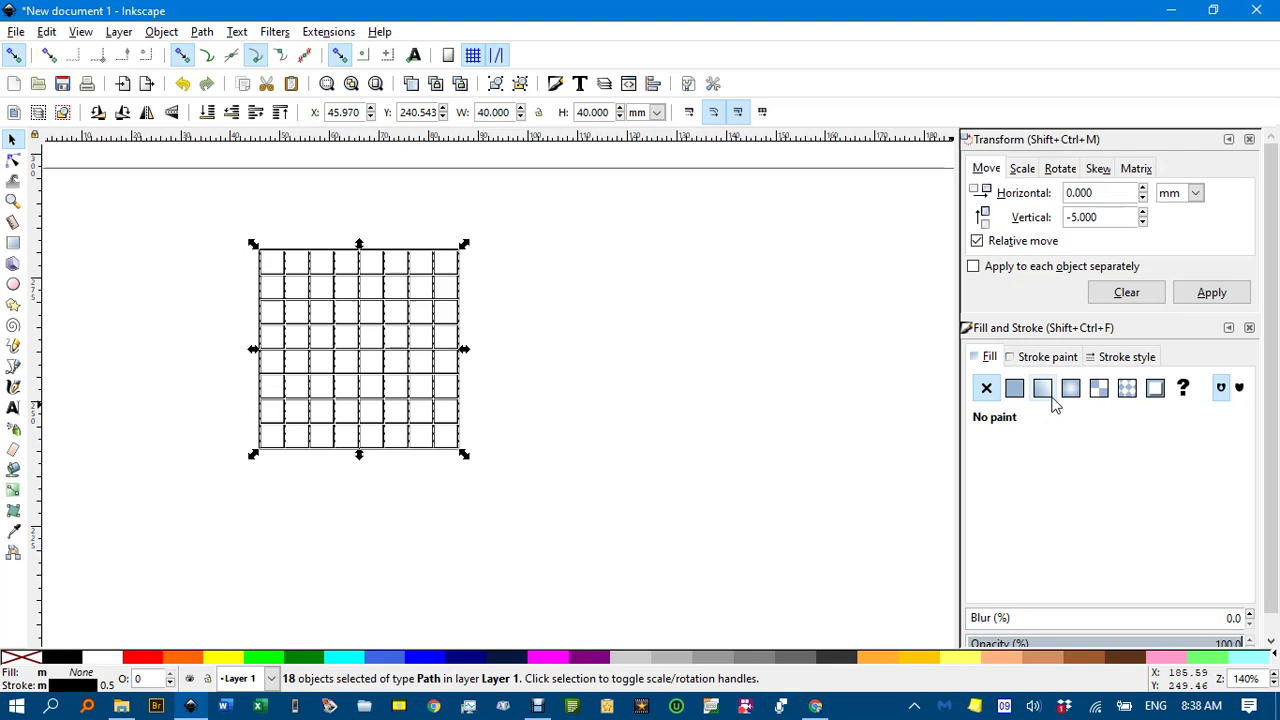
Step: Give the selected grid lines a 0.5 mm stroke width and a dark green stroke colour
left_click(1127, 358)
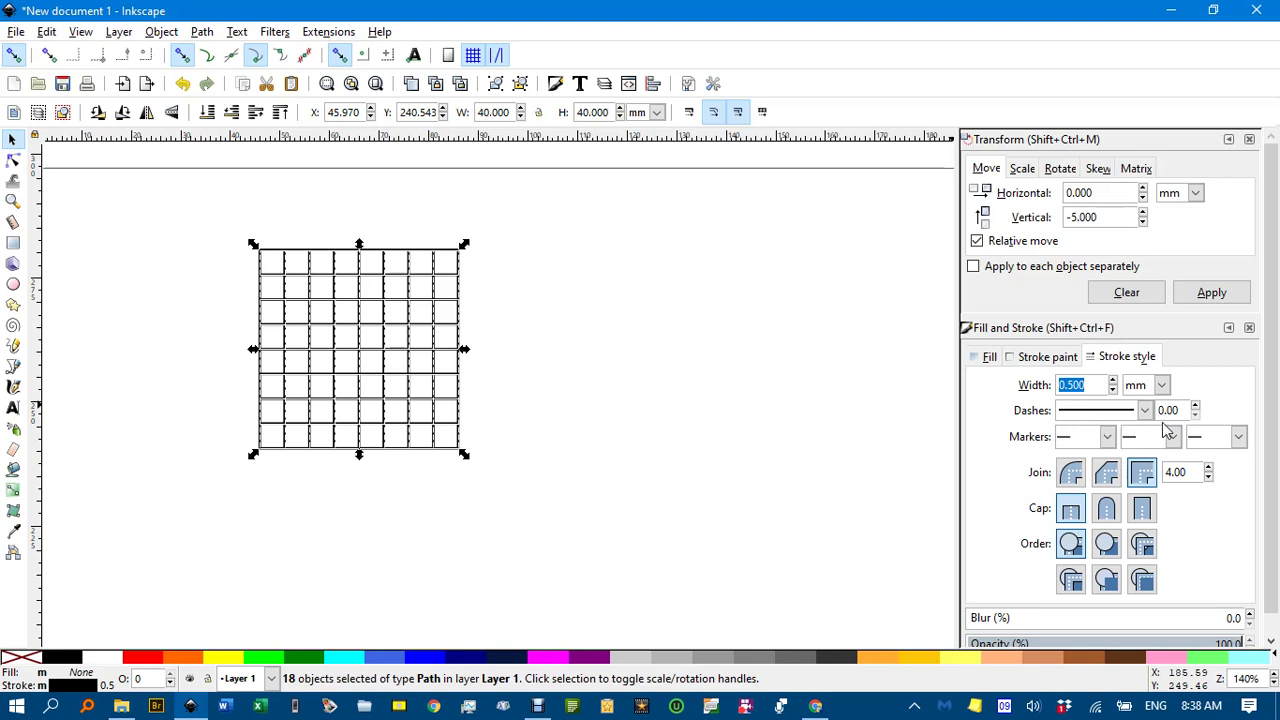
left_click(1114, 381)
left_click(1114, 381)
left_click(1114, 381)
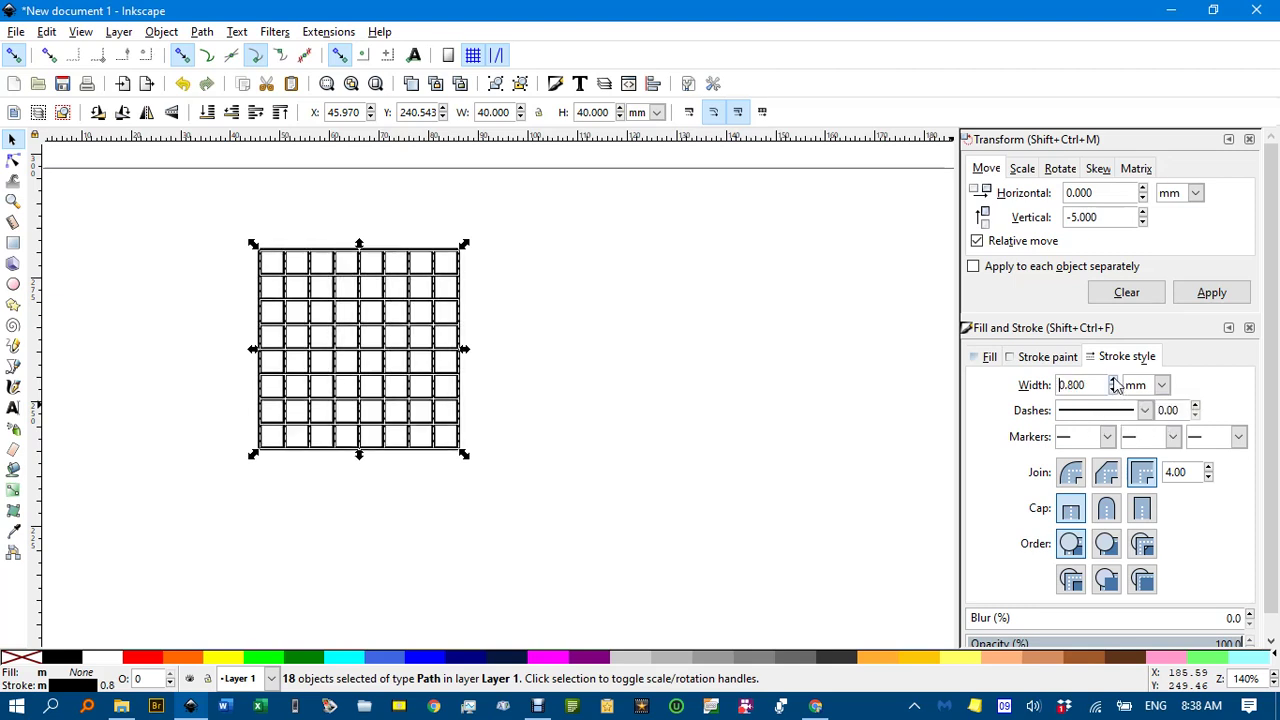
left_click(1114, 381)
left_click(1114, 381)
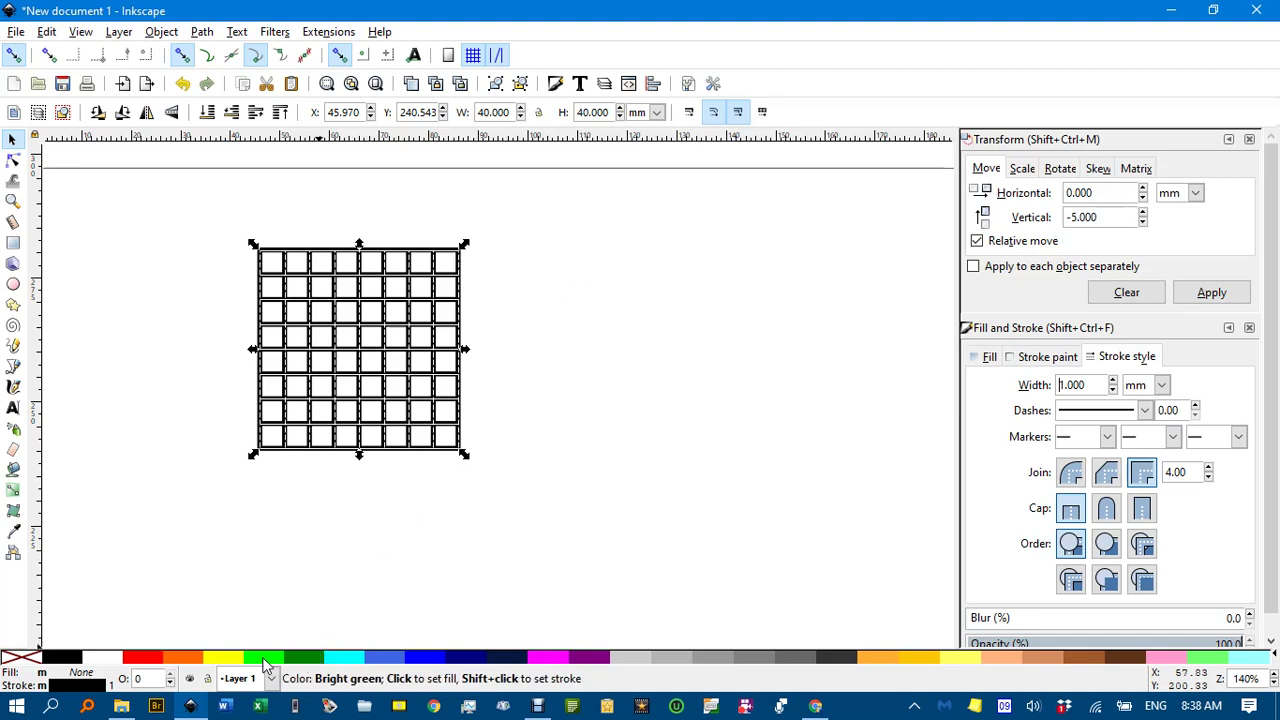
left_click(264, 661)
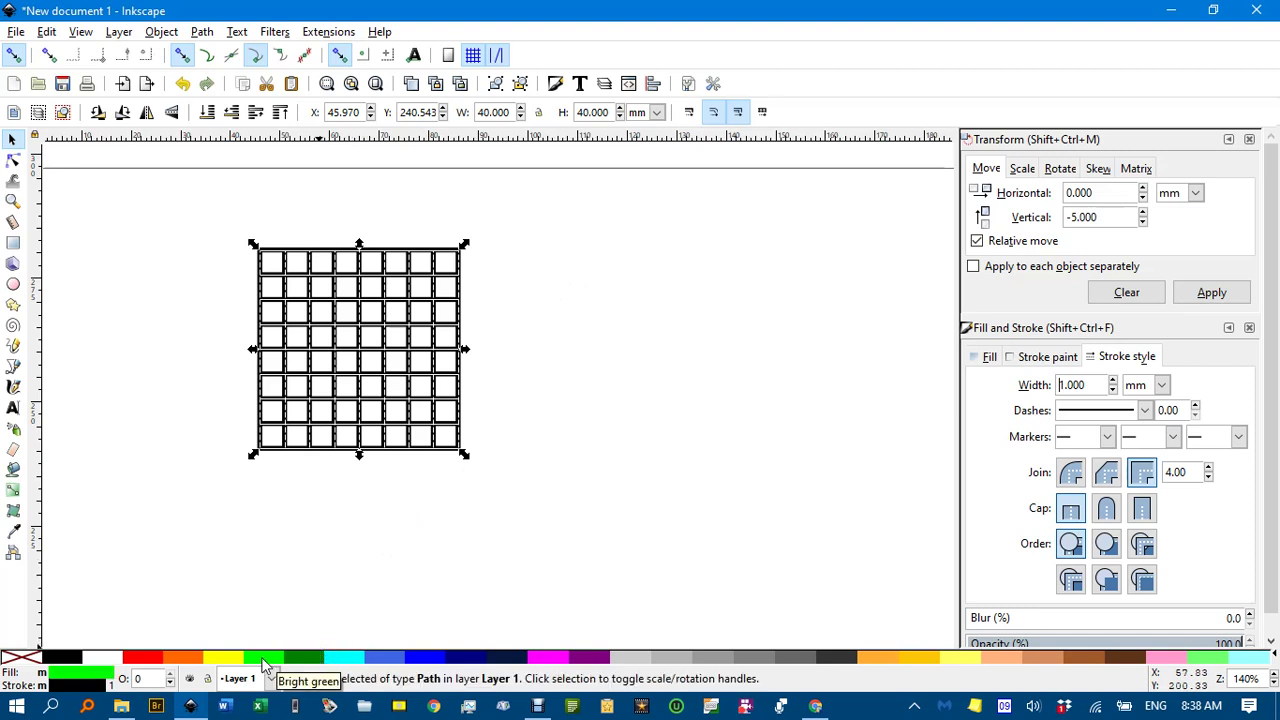
key("Down")
key("Down")
key("Down")
key("Down")
key("Down")
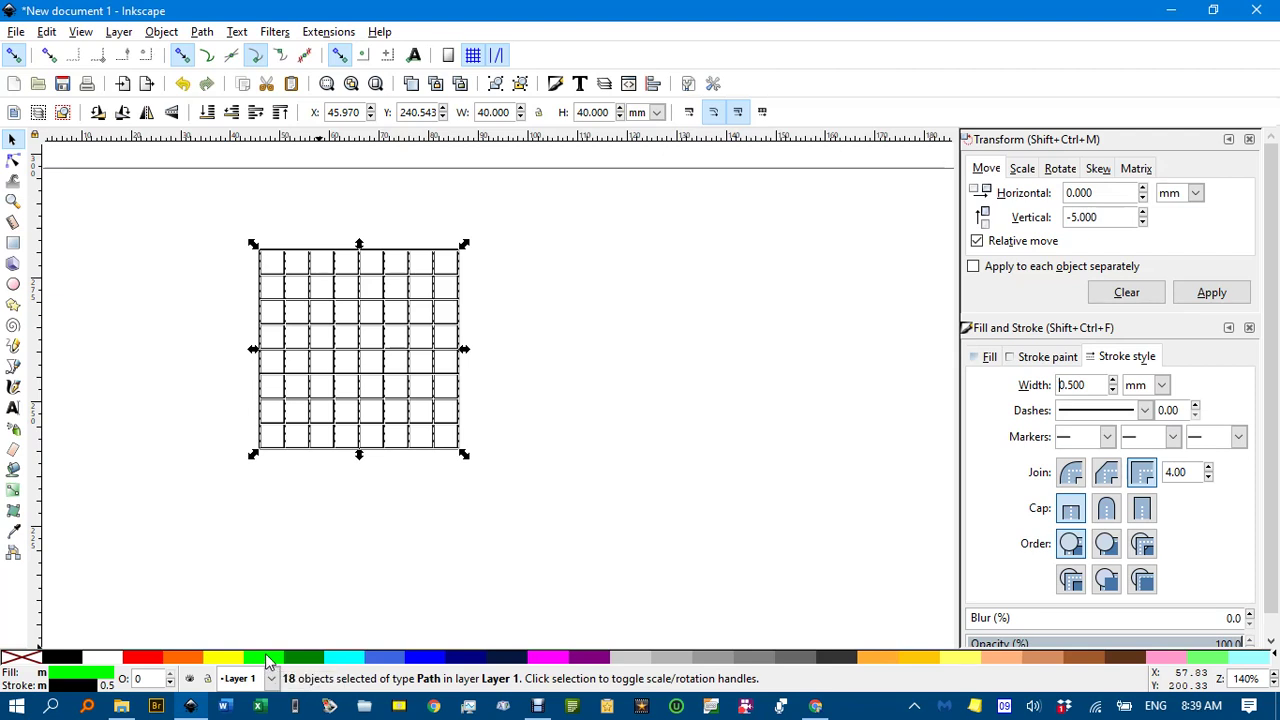
left_click(268, 661, "shift")
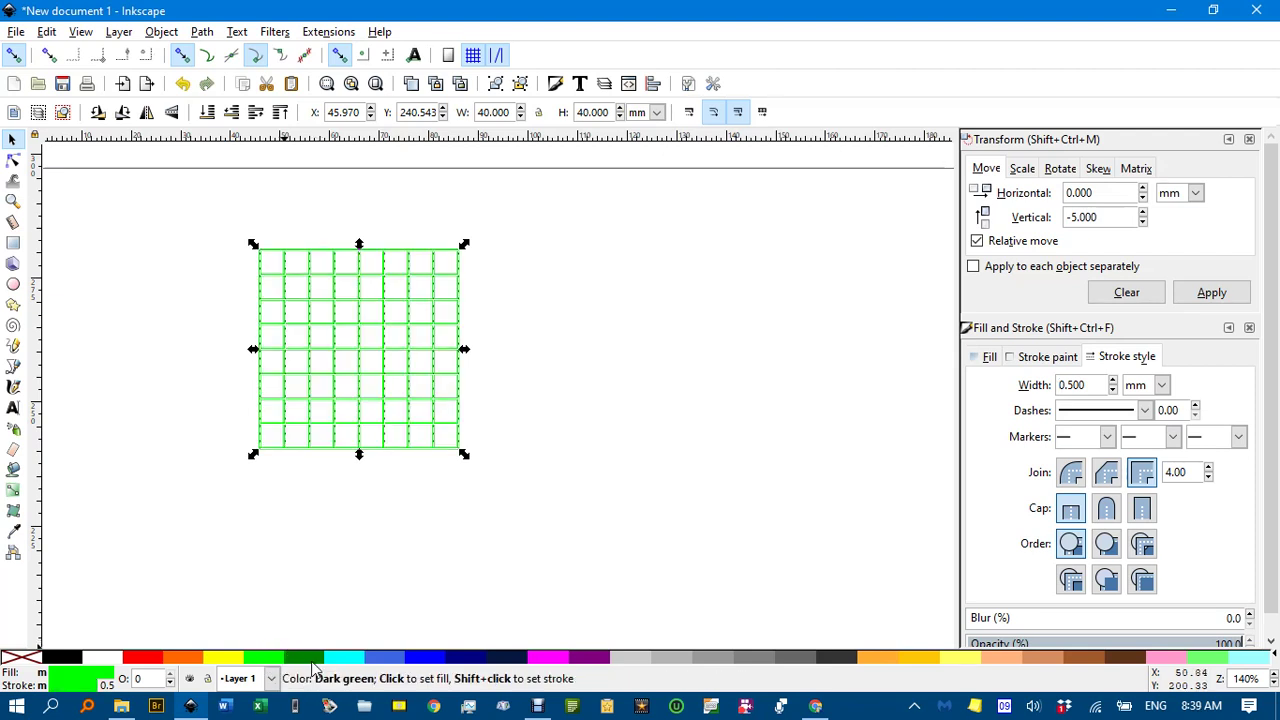
left_click(312, 663, "shift")
Step: Reselect all 18 green grid lines and group them into one object
left_click(432, 520)
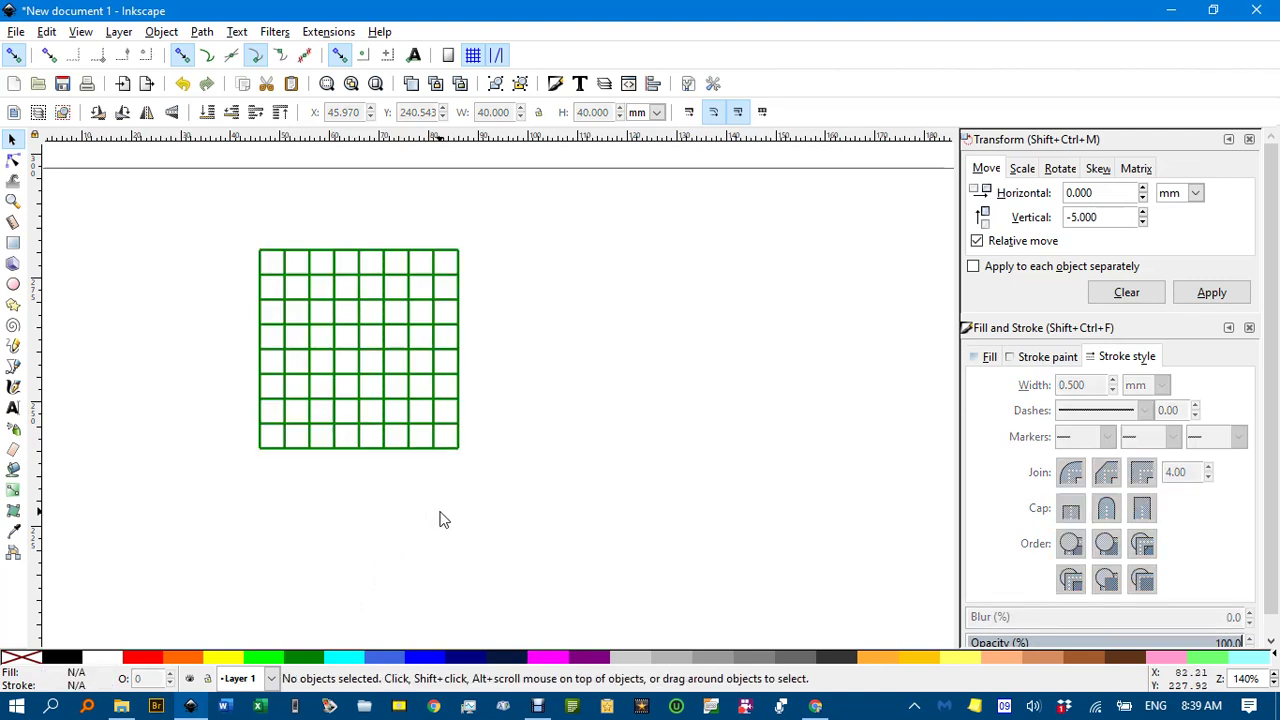
left_click_drag(190, 221, 604, 528)
key("ctrl+g")
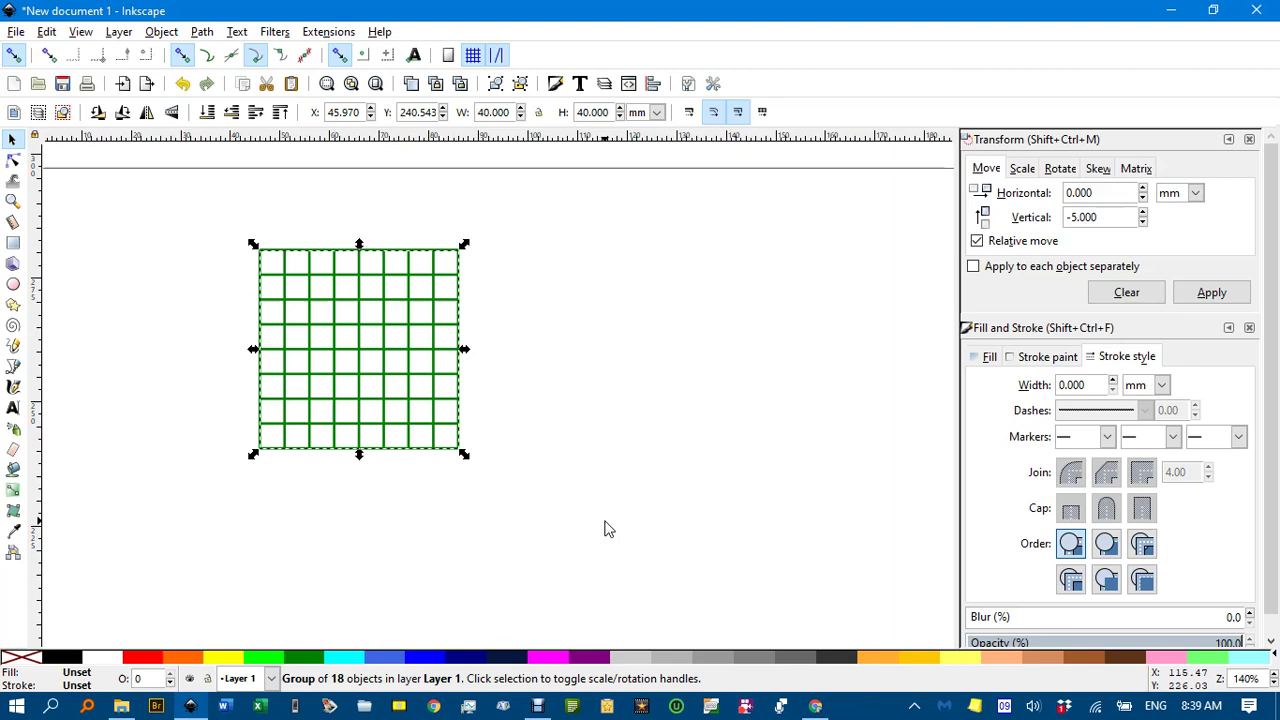
Step: Rotate the grid group 45° into a diamond and centre it in view
key("bracketright")
key("bracketright")
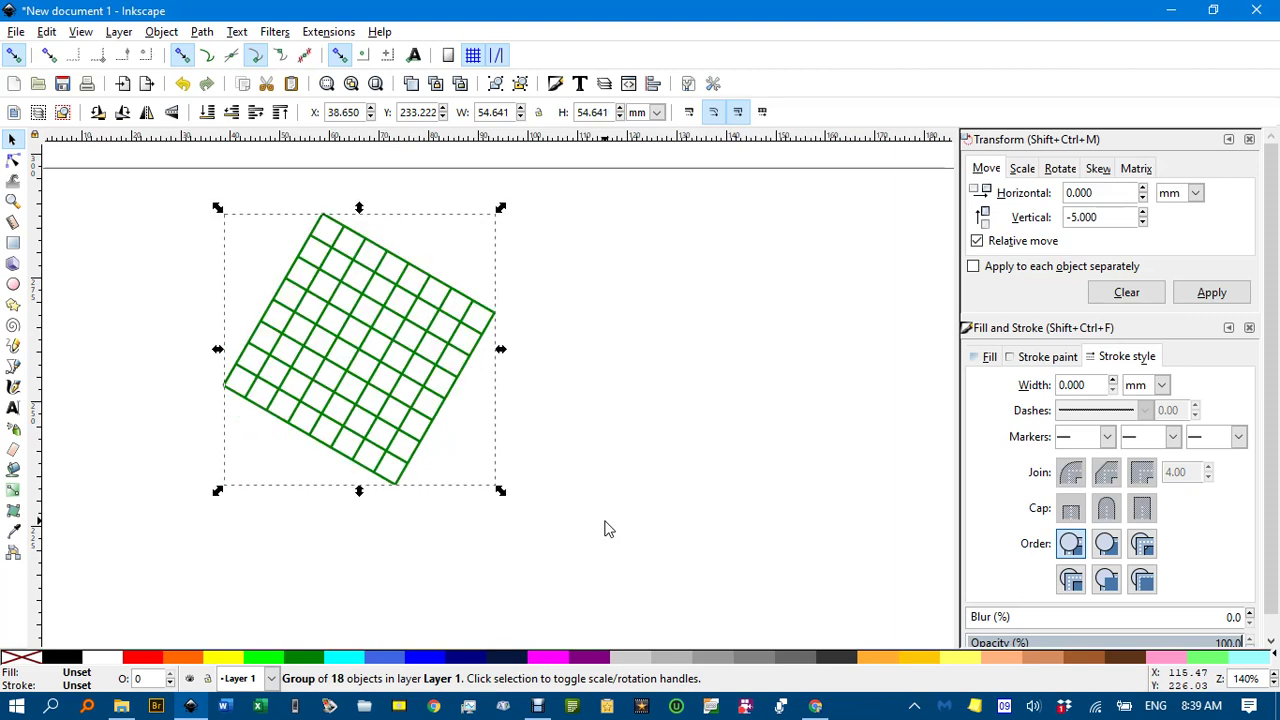
key("bracketright")
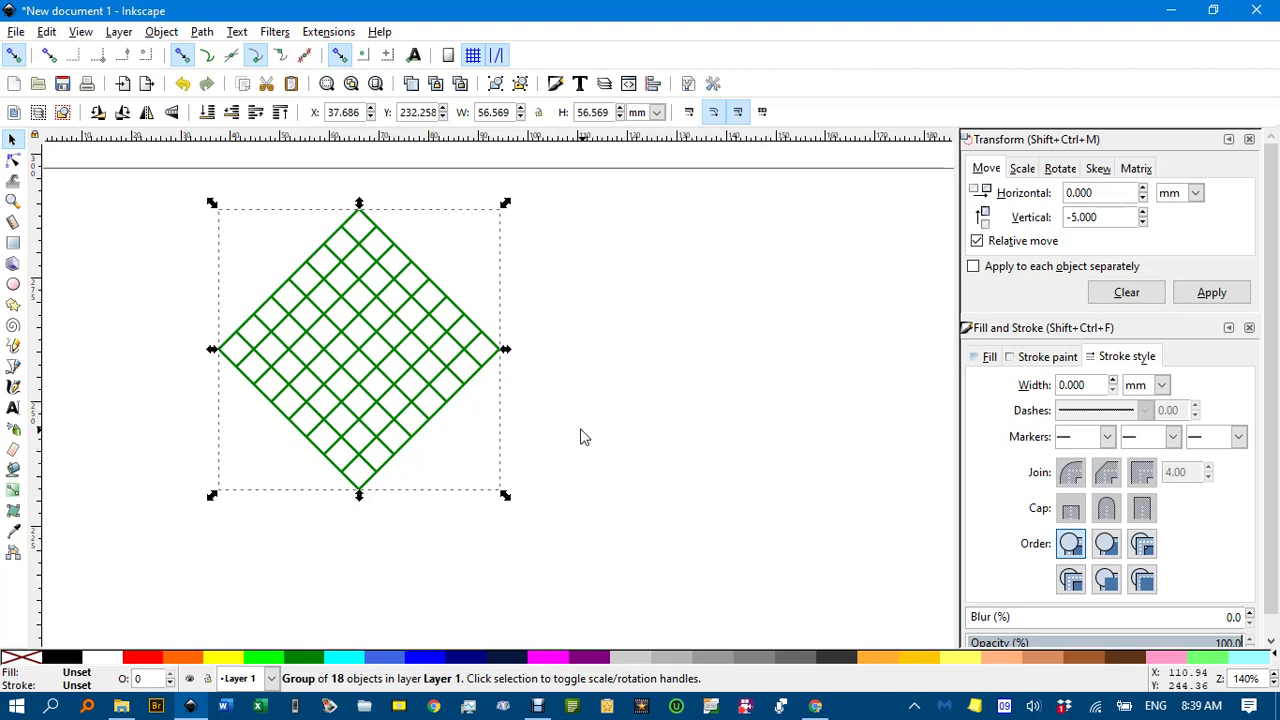
scroll(432, 390, "up", 1)
left_click_drag(443, 394, 586, 429)
Step: Draw a closed 28.284 mm square path through four grid intersections at the diamond's centre
left_click(755, 376)
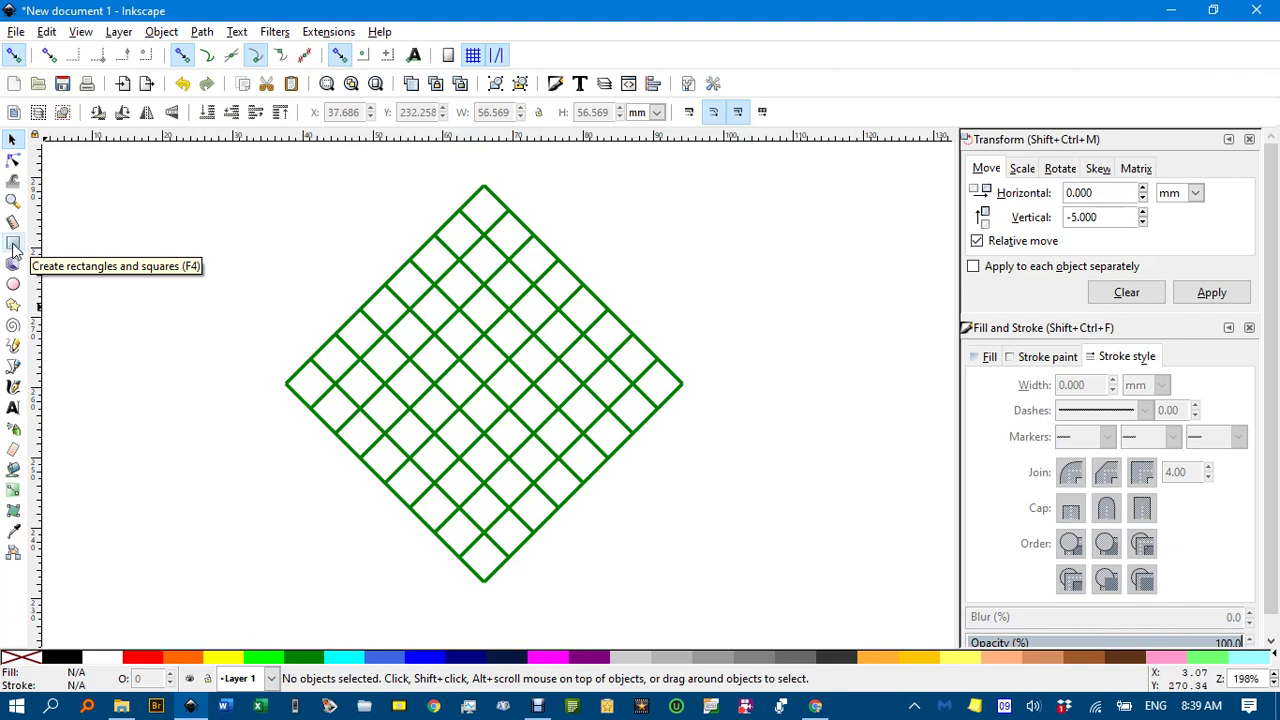
left_click(14, 366)
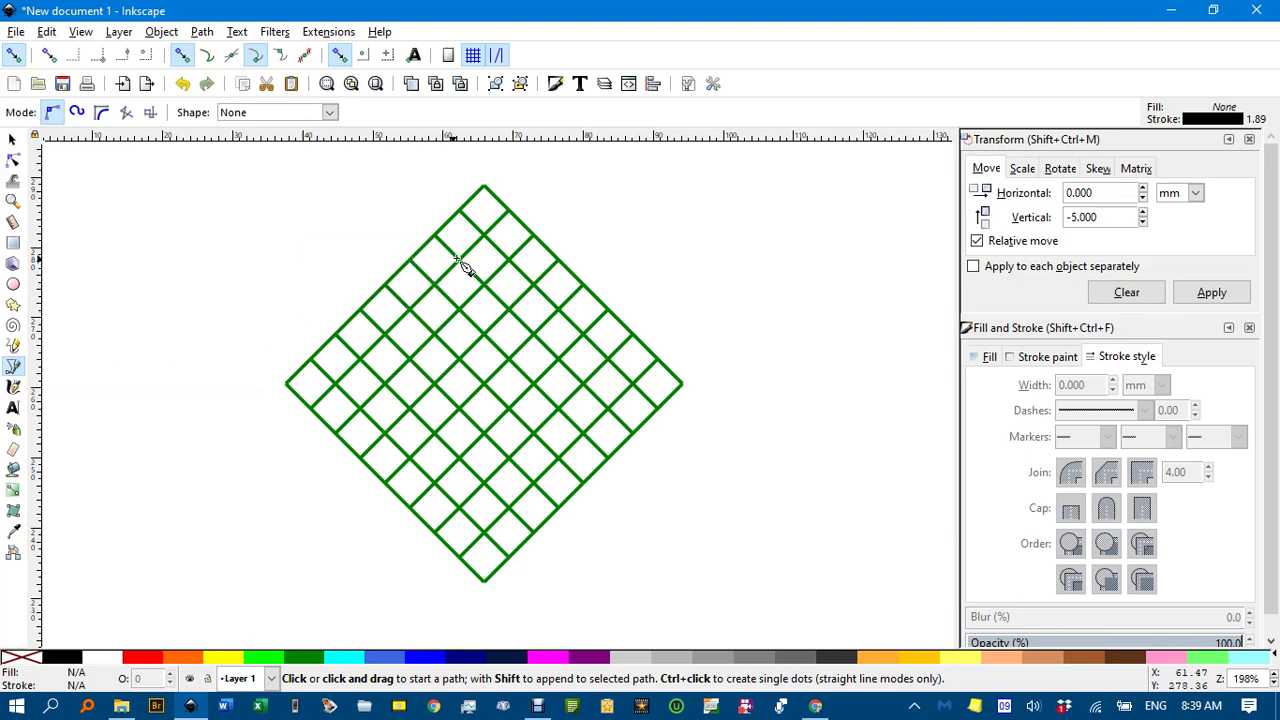
left_click(385, 286)
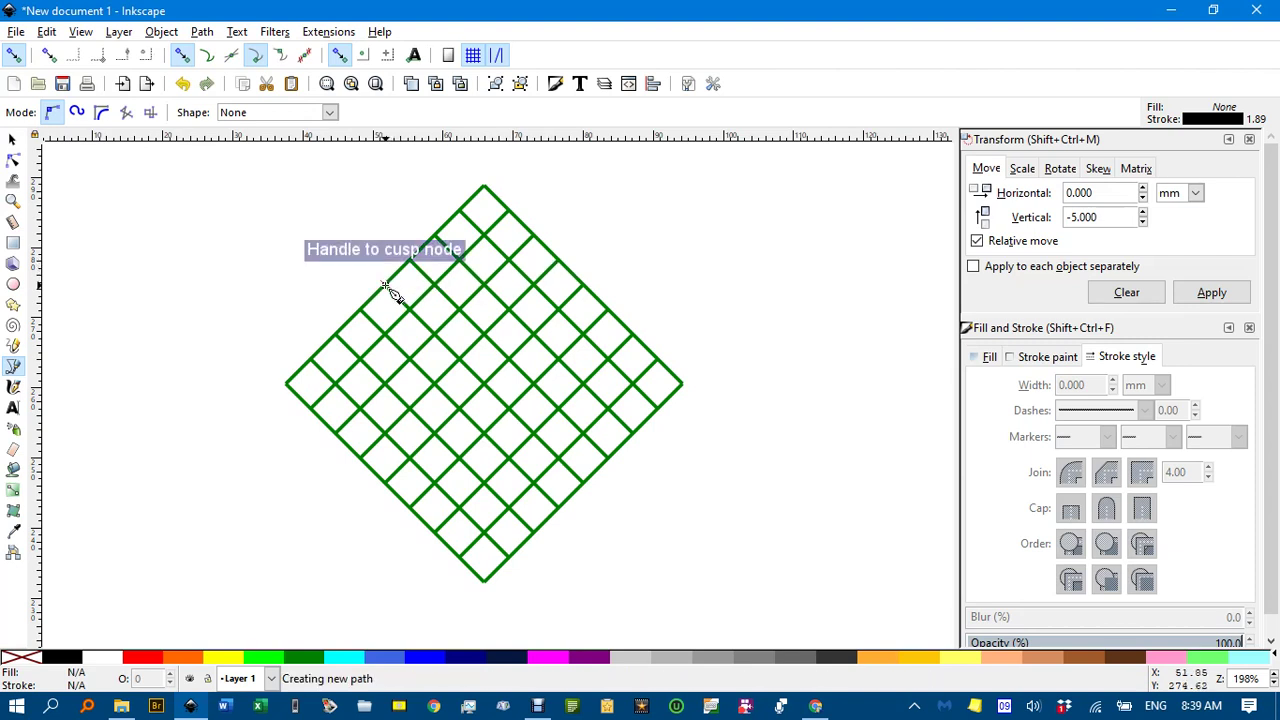
left_click(585, 286)
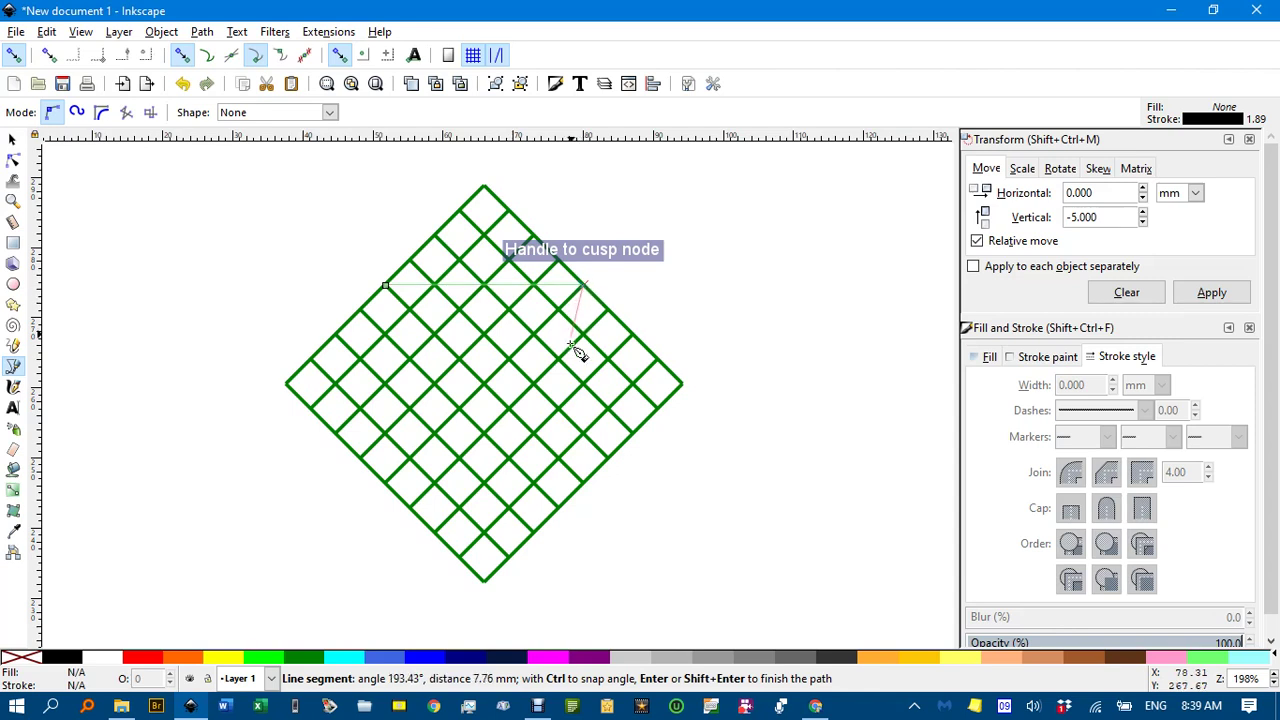
left_click(584, 485)
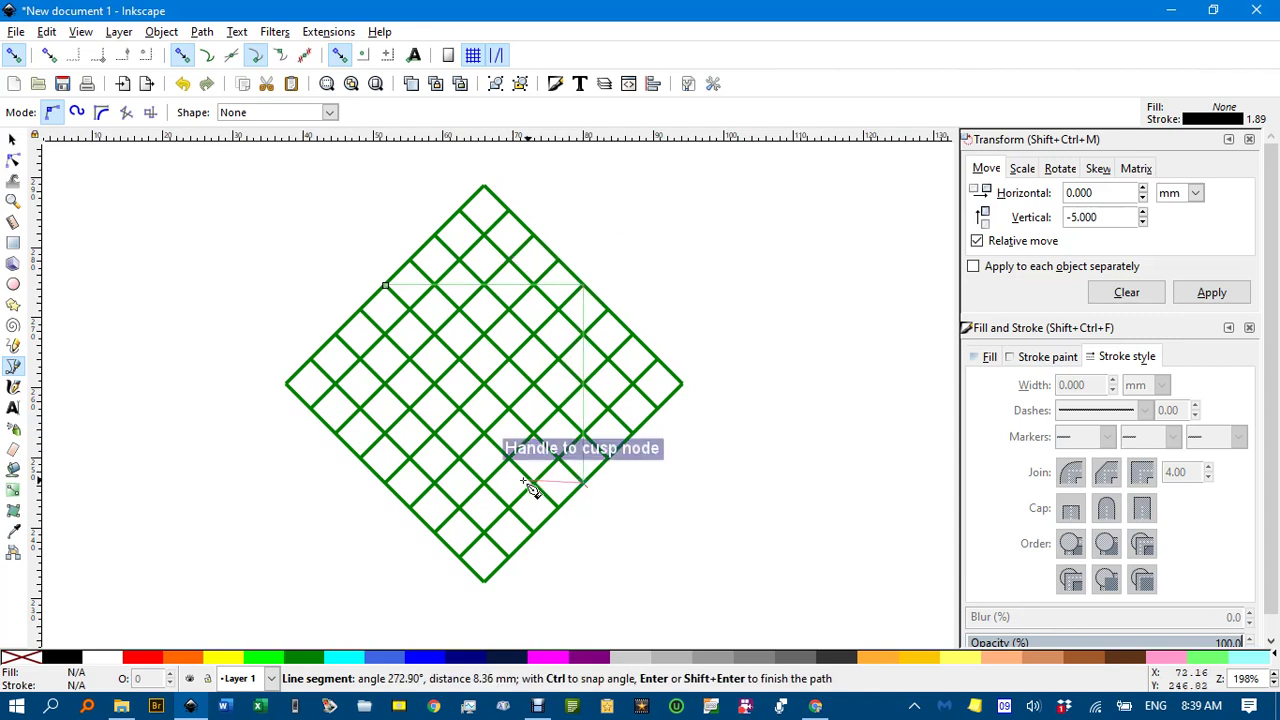
left_click(386, 485)
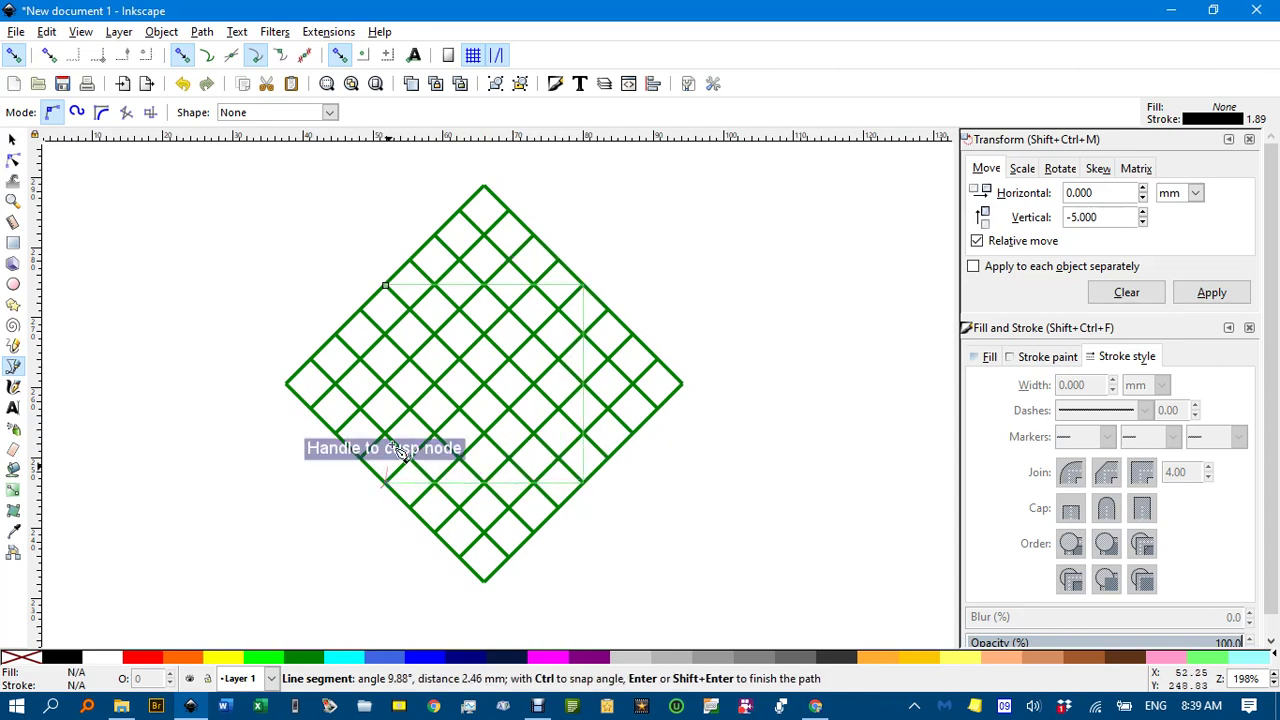
left_click(385, 287)
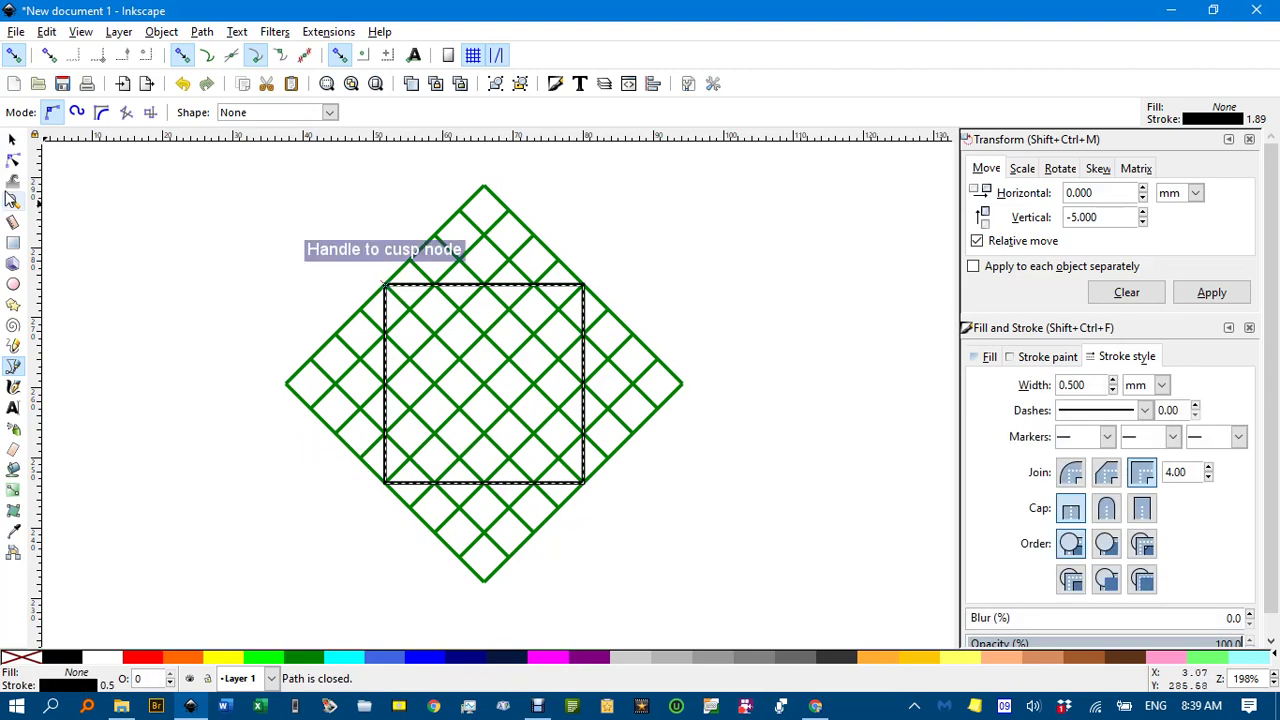
left_click(13, 140)
left_click(140, 194)
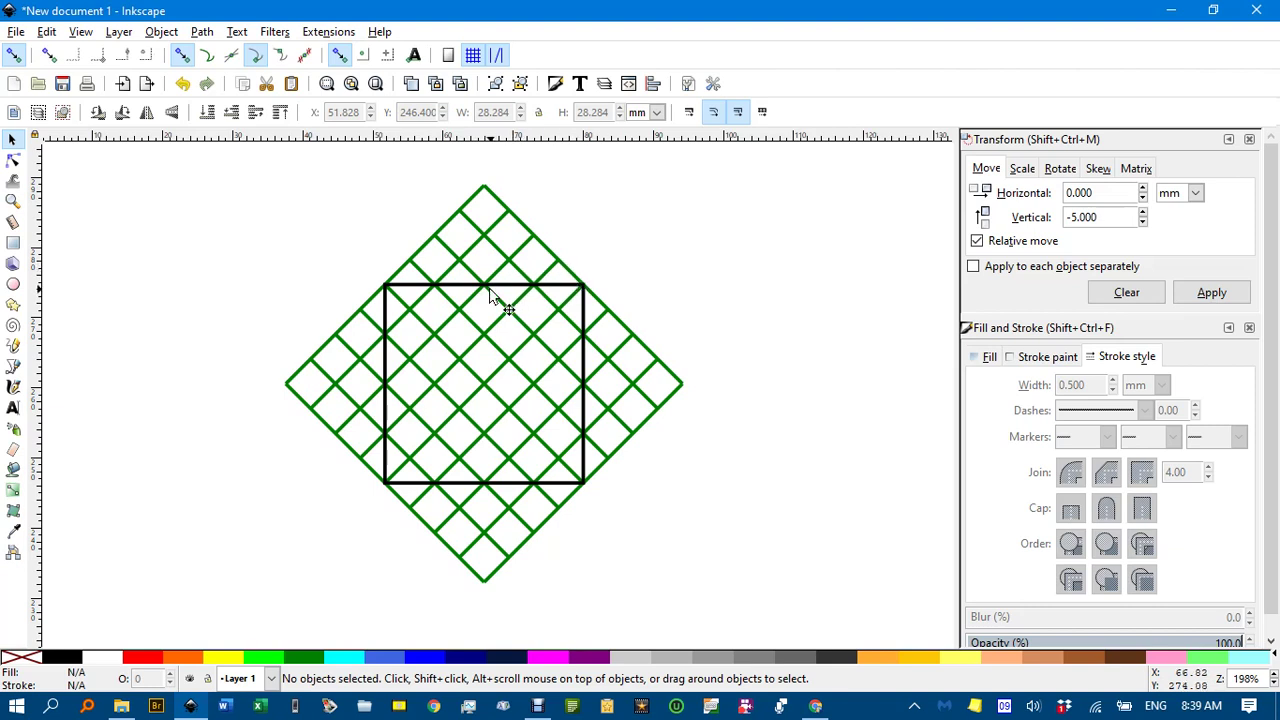
Step: Select both the green grid and the square, then apply Object > Clip > Set
mouse_move(138, 160)
left_mouse_down()
mouse_move(537, 231)
mouse_move(815, 626)
left_mouse_up()
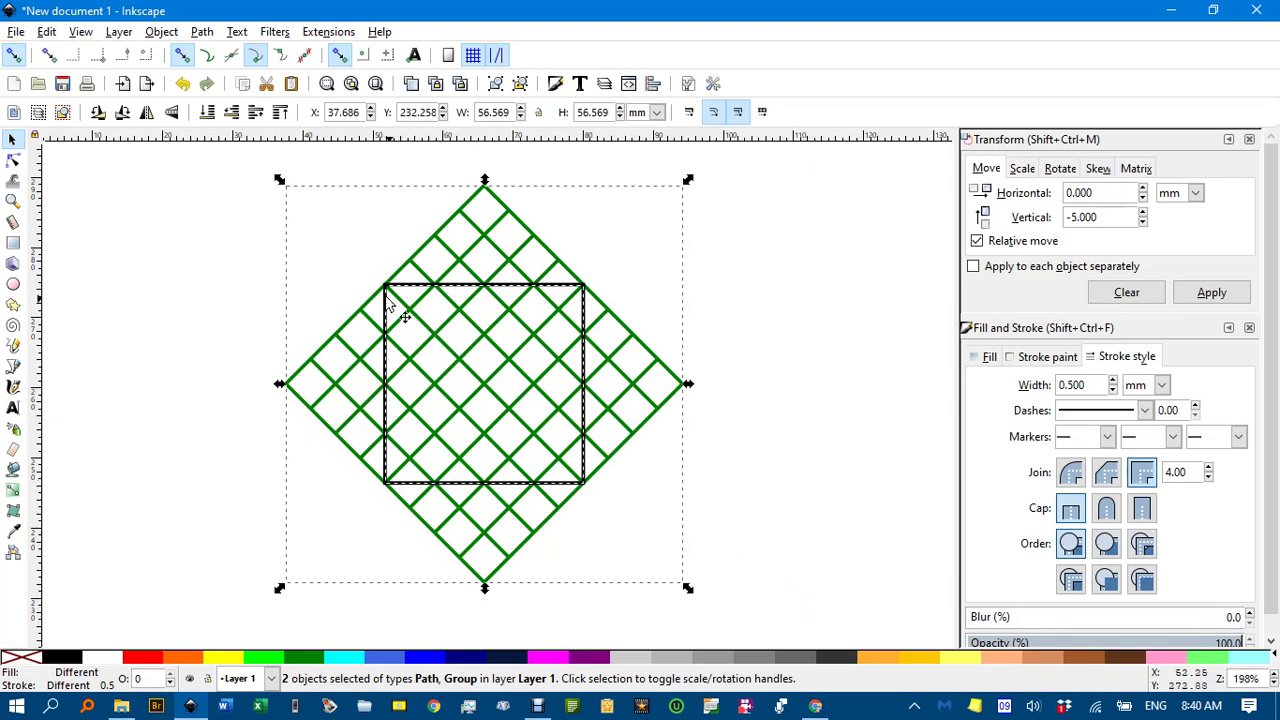
left_click(161, 31)
mouse_move(255, 235)
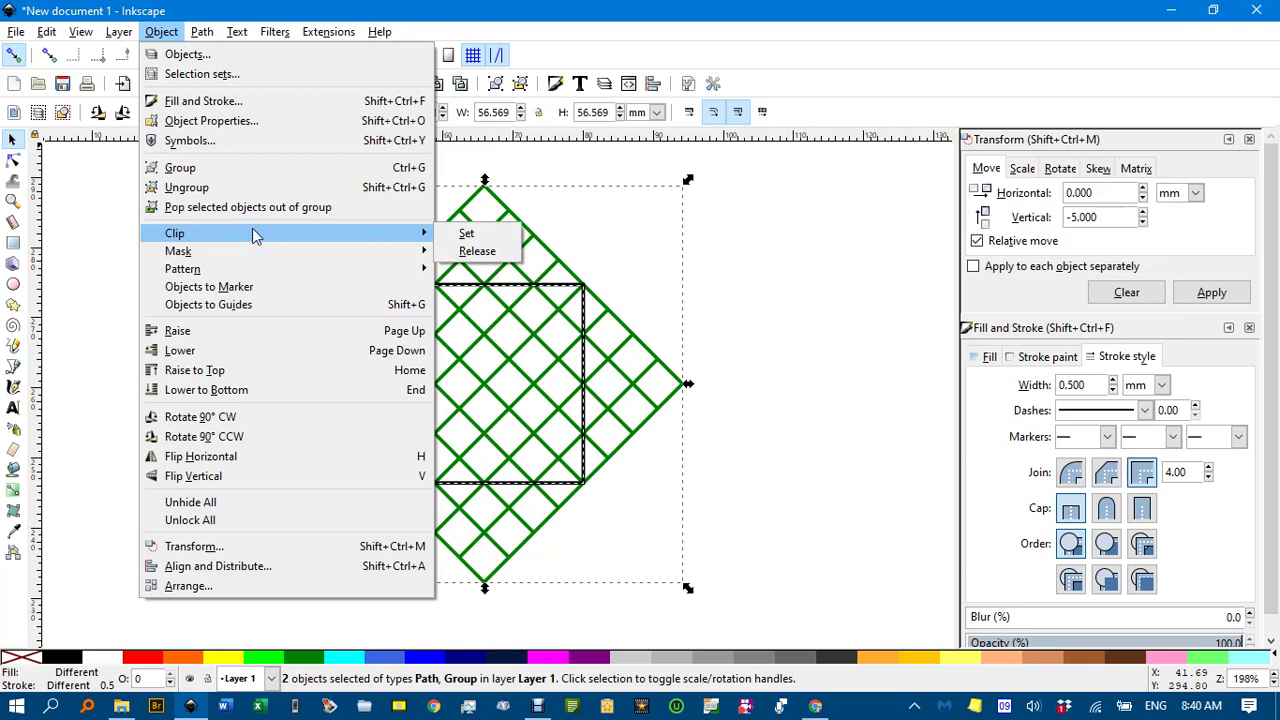
left_click(465, 234)
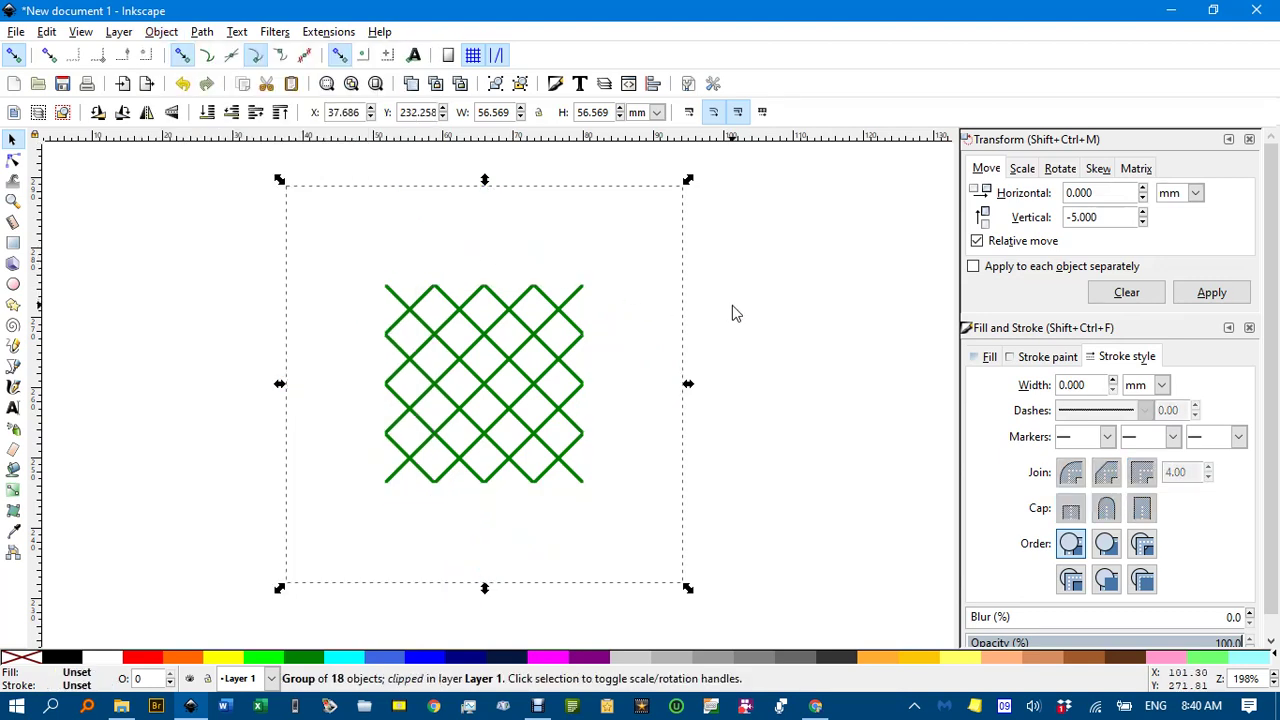
Step: Convert the clipped lattice into a pattern-filled rectangle with Objects to Pattern, then deselect it
key("alt")
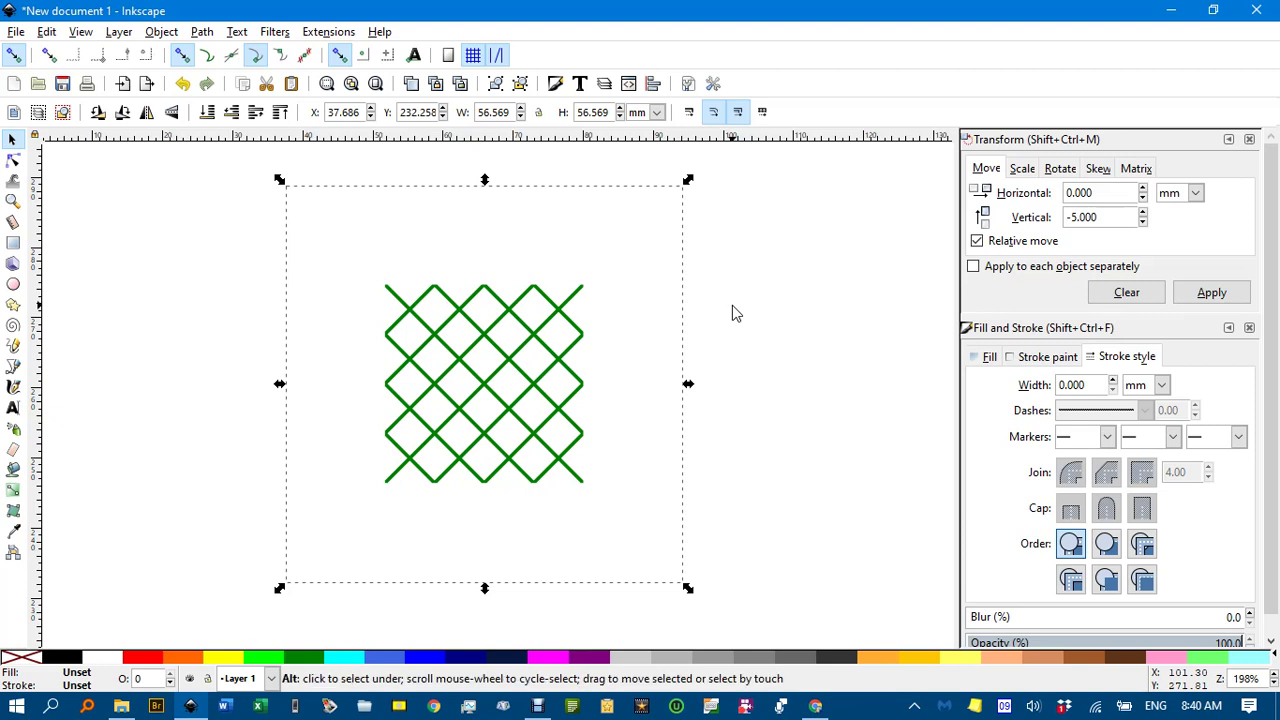
key("Tab")
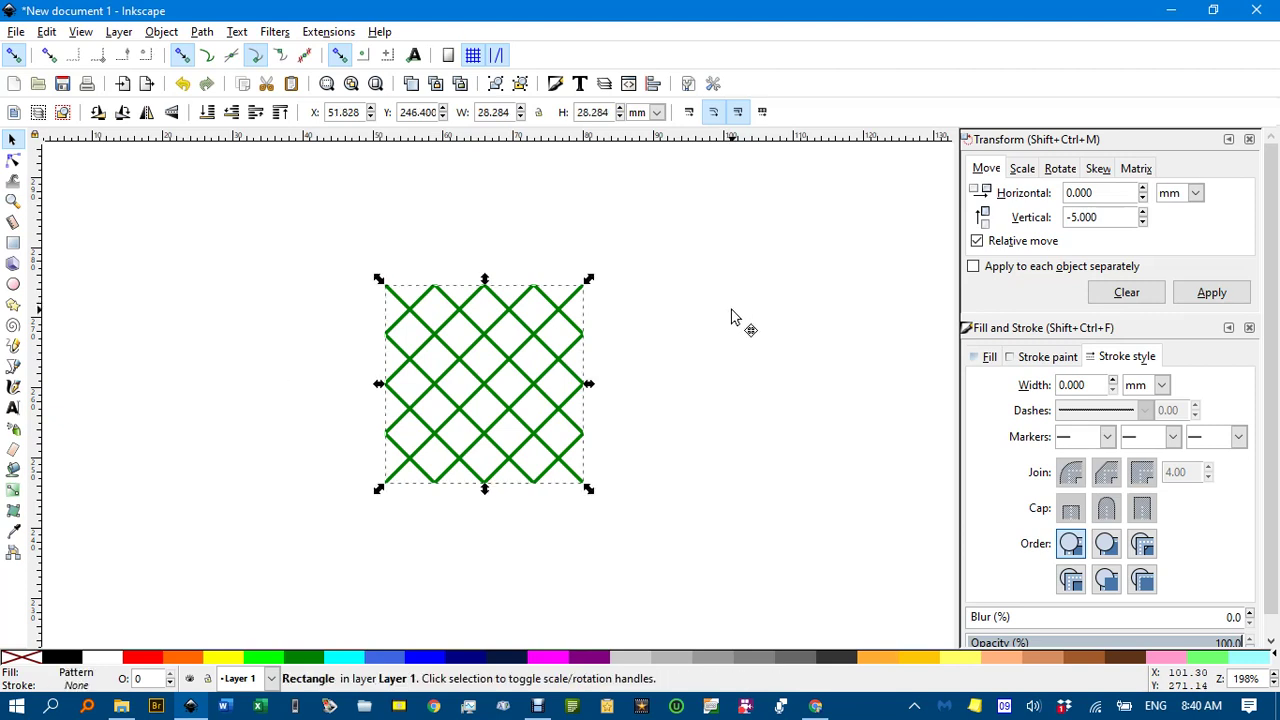
key("Escape")
Step: Move the pattern rectangle further left to X 34.456, Y 250.944
left_click_drag(734, 386, 651, 351)
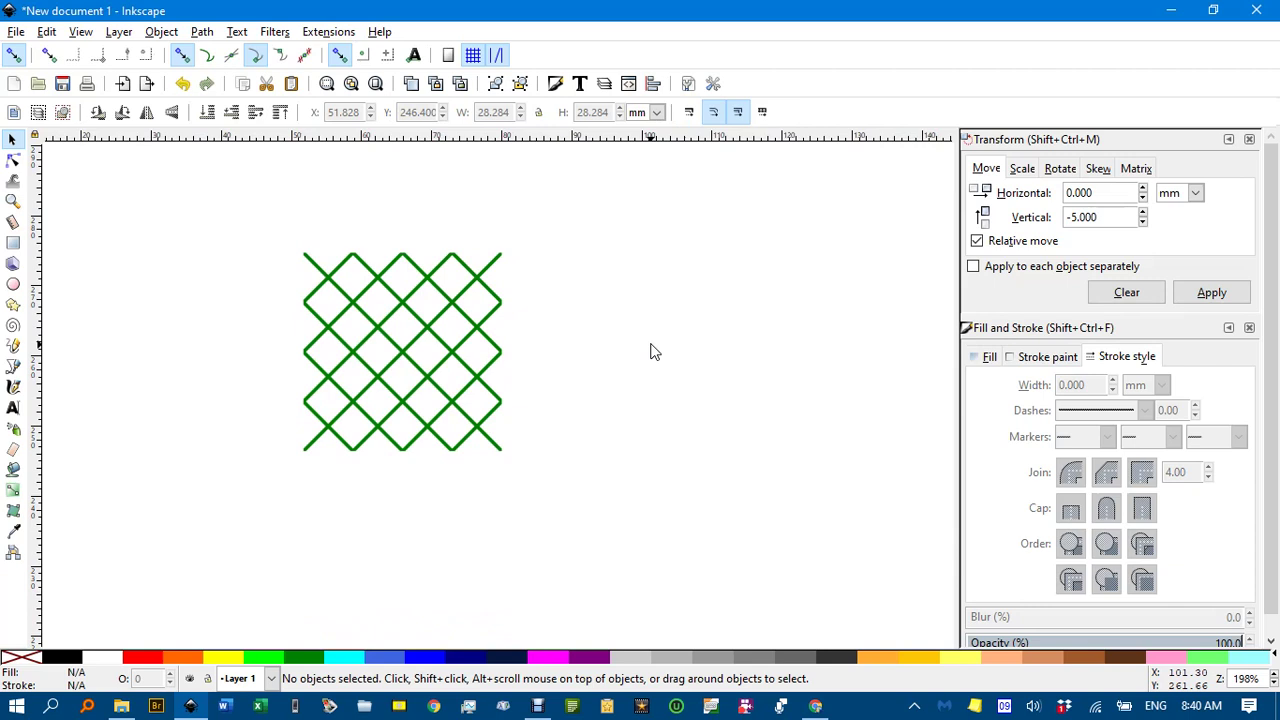
left_click_drag(449, 354, 254, 322)
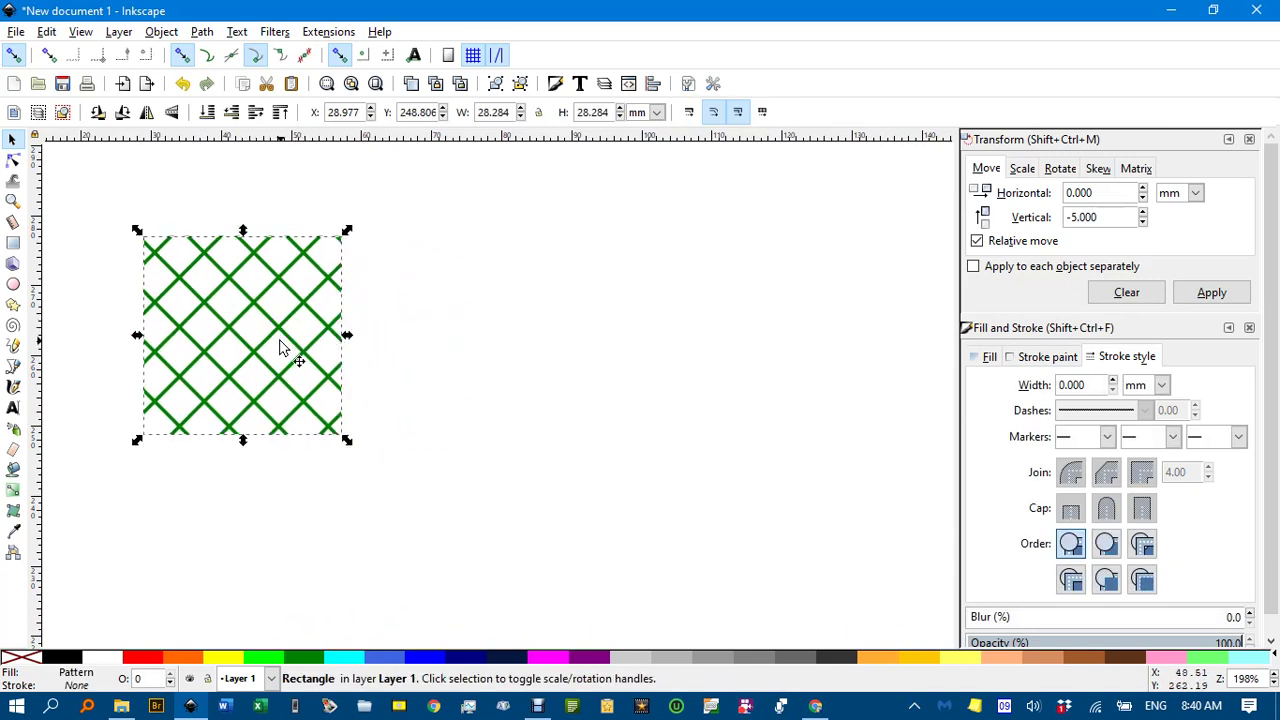
left_click_drag(251, 332, 343, 333)
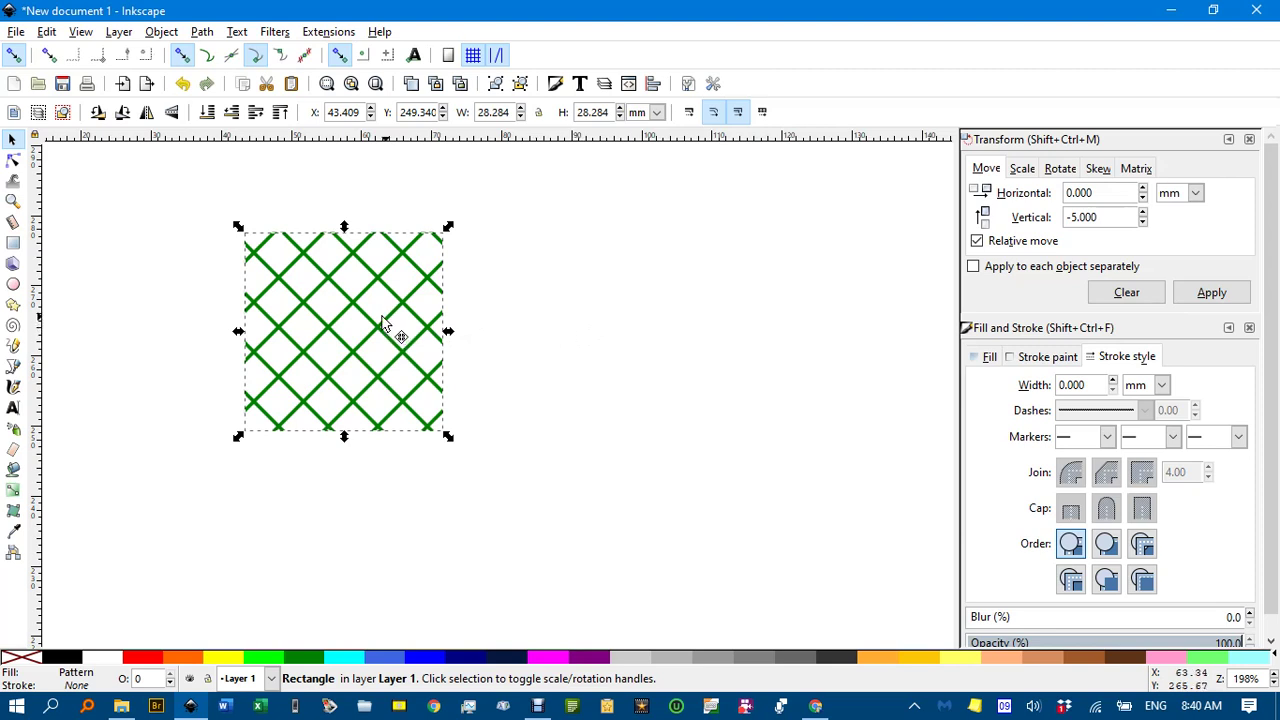
left_click_drag(382, 320, 320, 310)
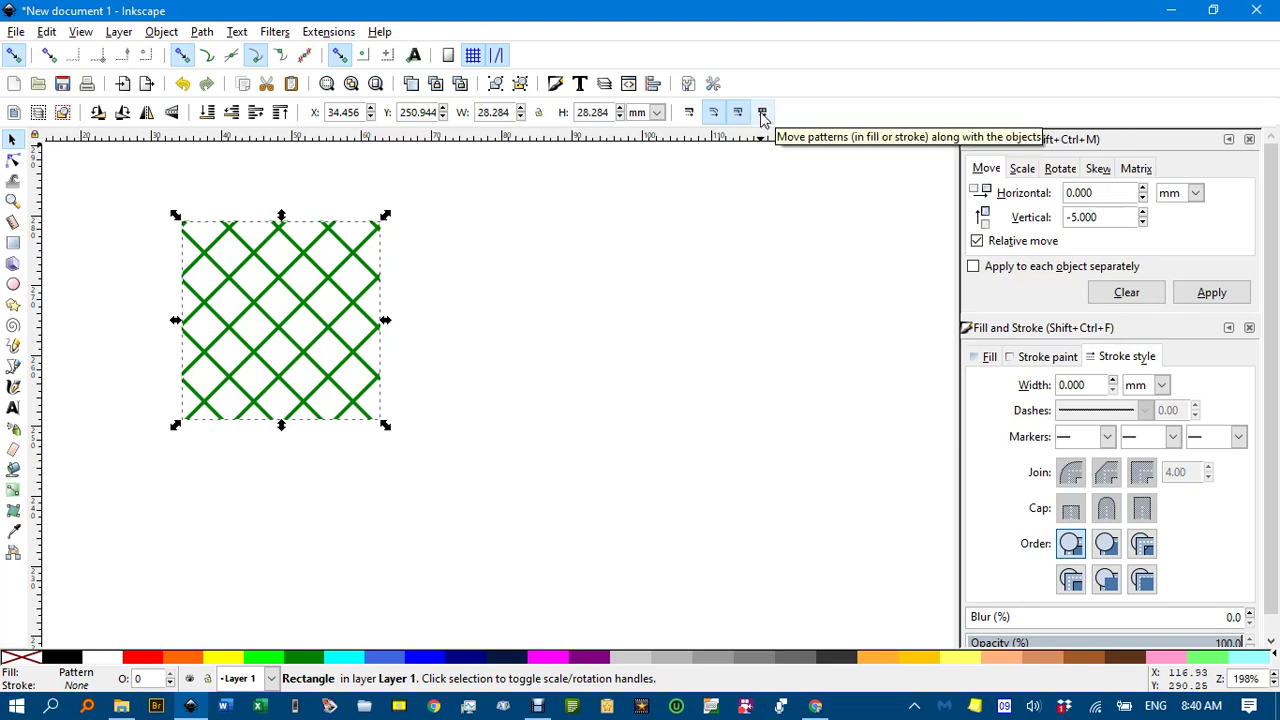
Step: Draw a 54.256 by 51.048 mm rectangle right of the lattice and fill it with pattern877
left_click(13, 243)
mouse_move(563, 185)
left_mouse_down()
mouse_move(644, 187)
mouse_move(866, 423)
mouse_move(945, 544)
left_mouse_up()
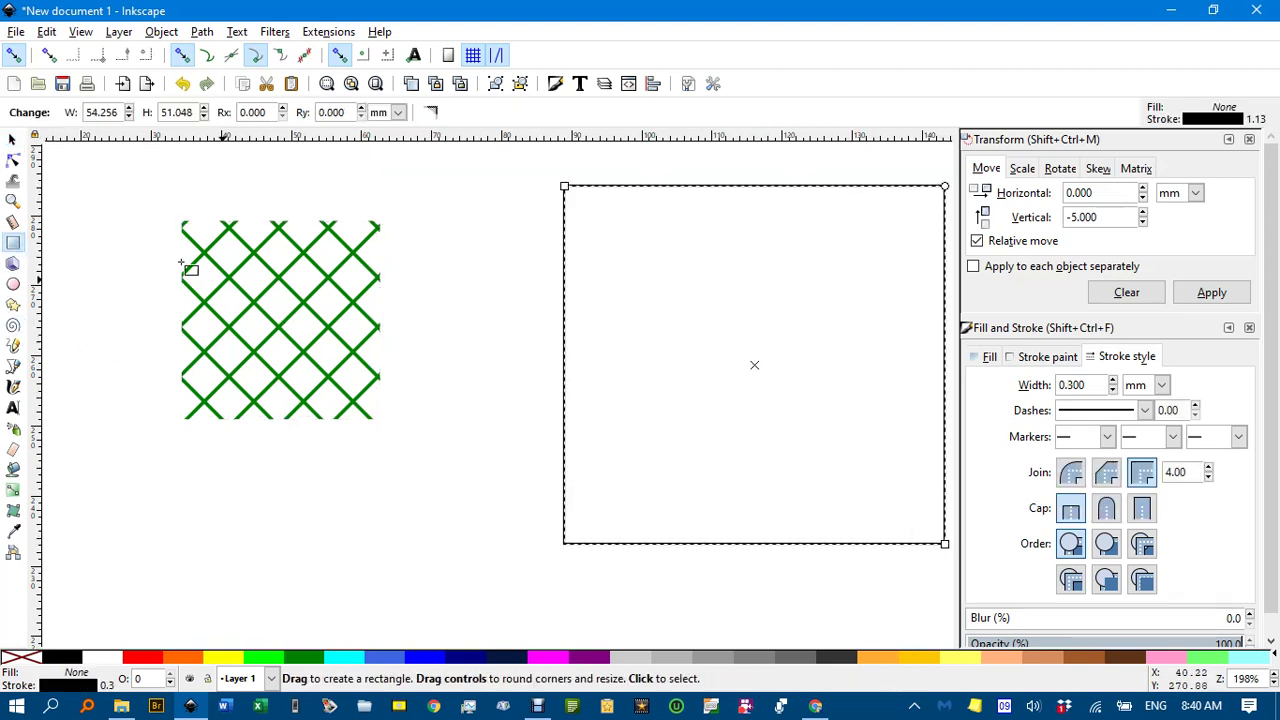
left_click(13, 139)
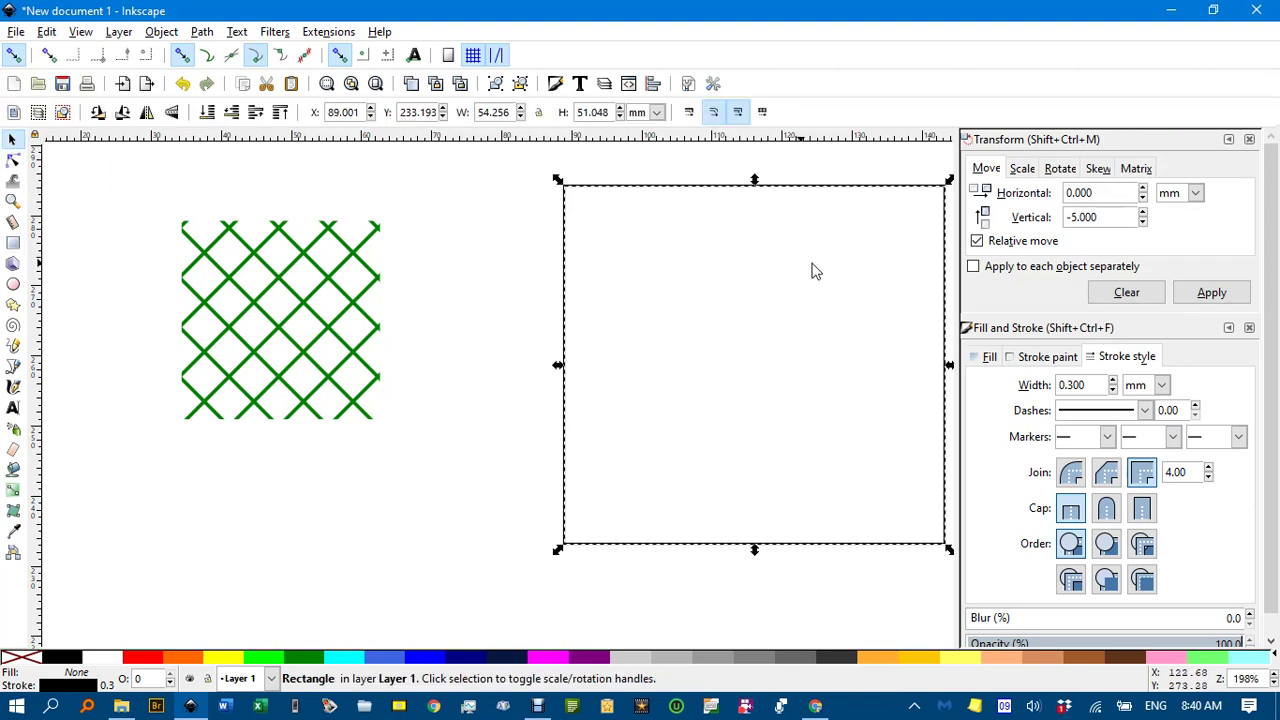
left_click(988, 358)
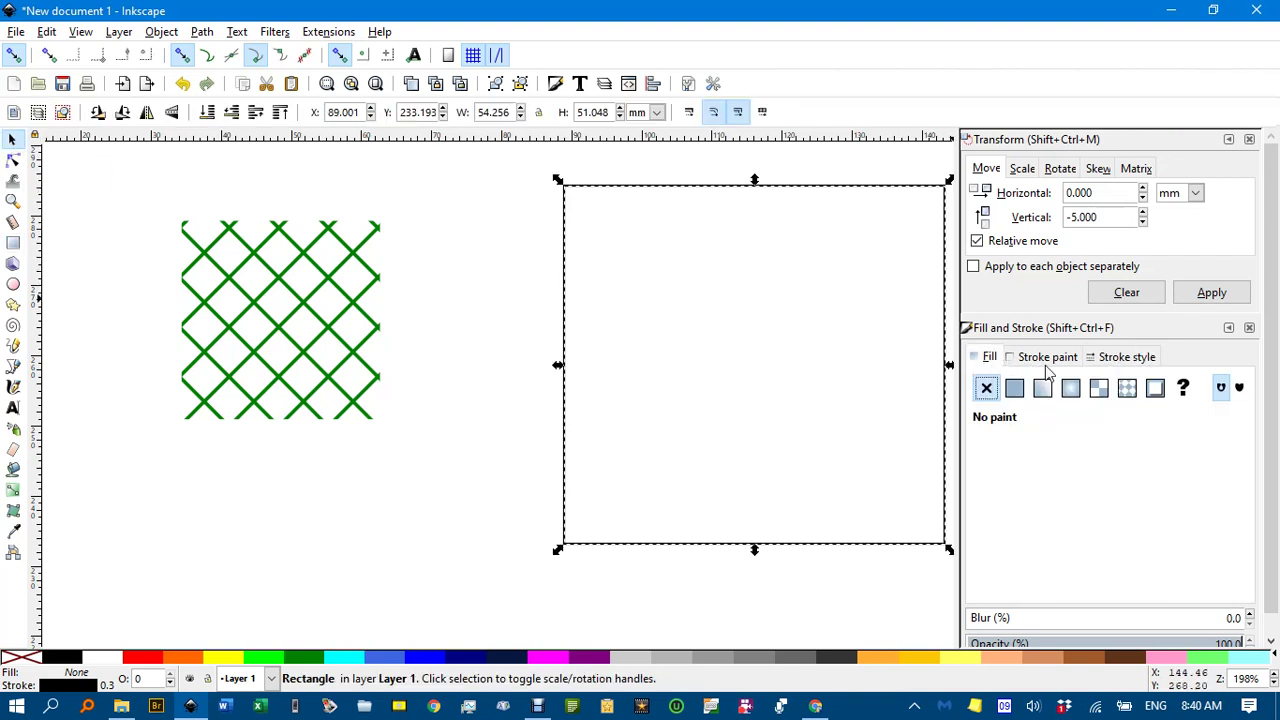
left_click(1128, 390)
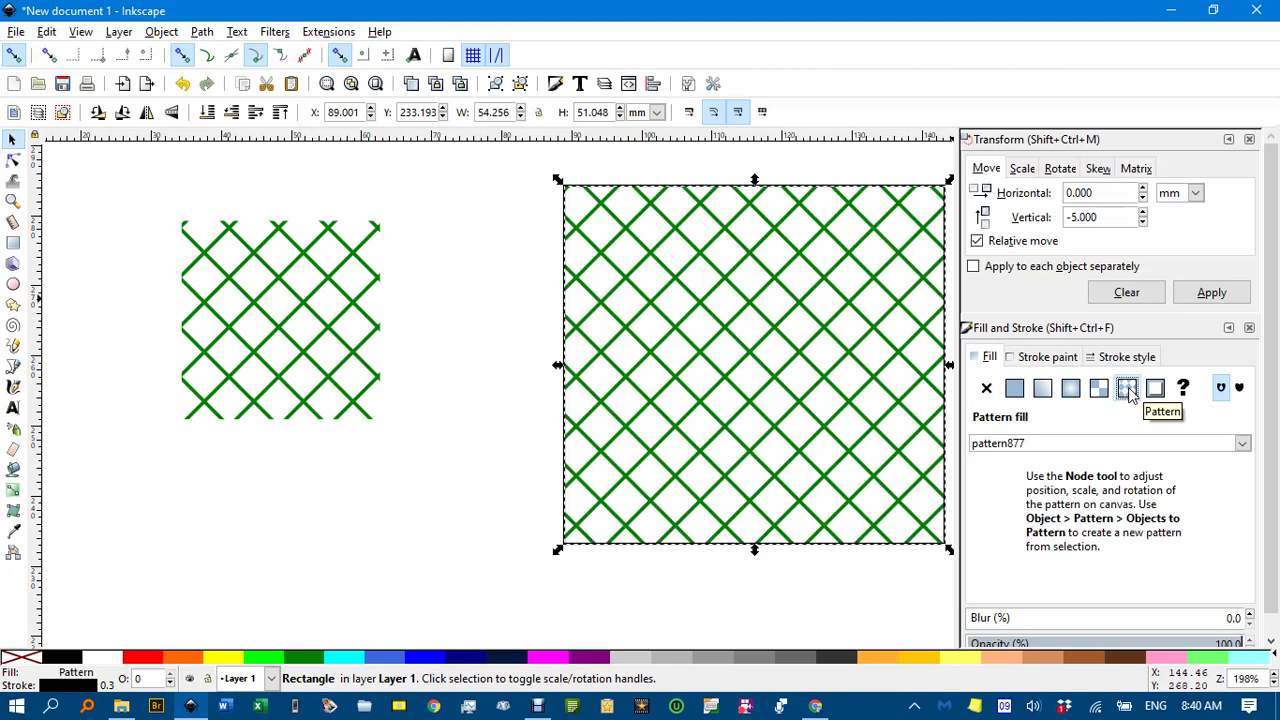
left_click(1242, 443)
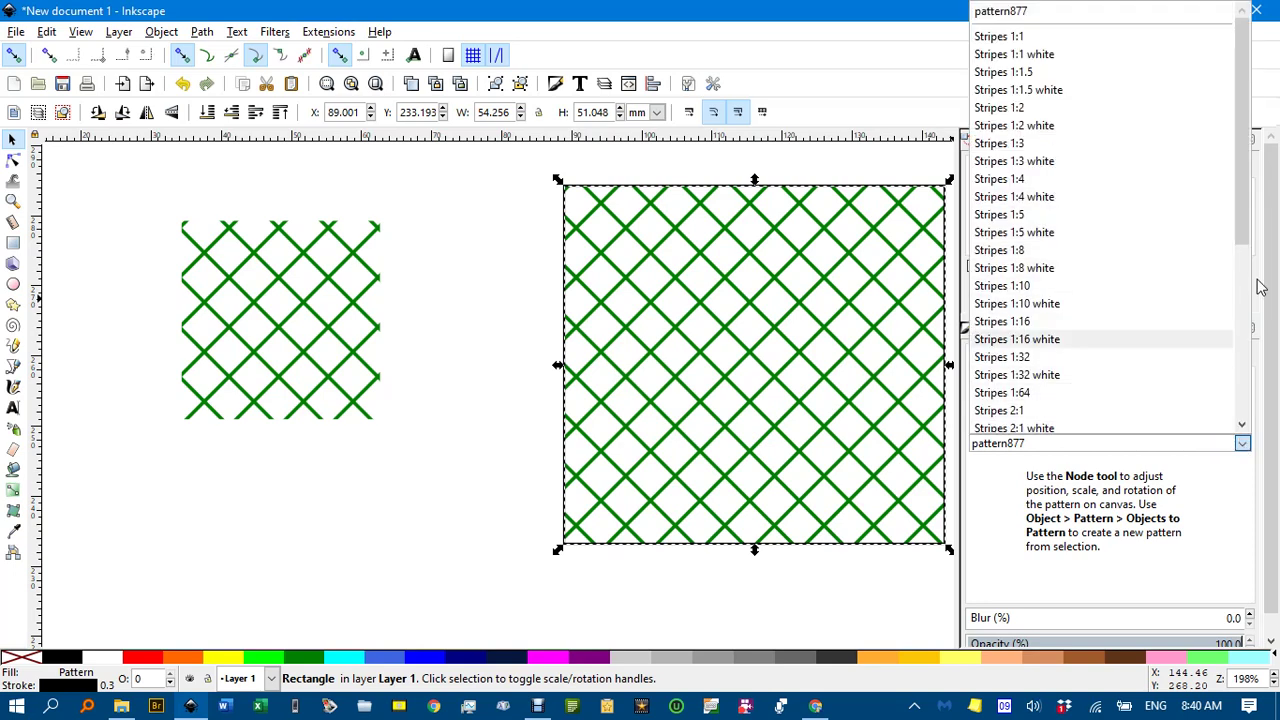
left_click_drag(1242, 240, 1227, 170)
left_click(1234, 161)
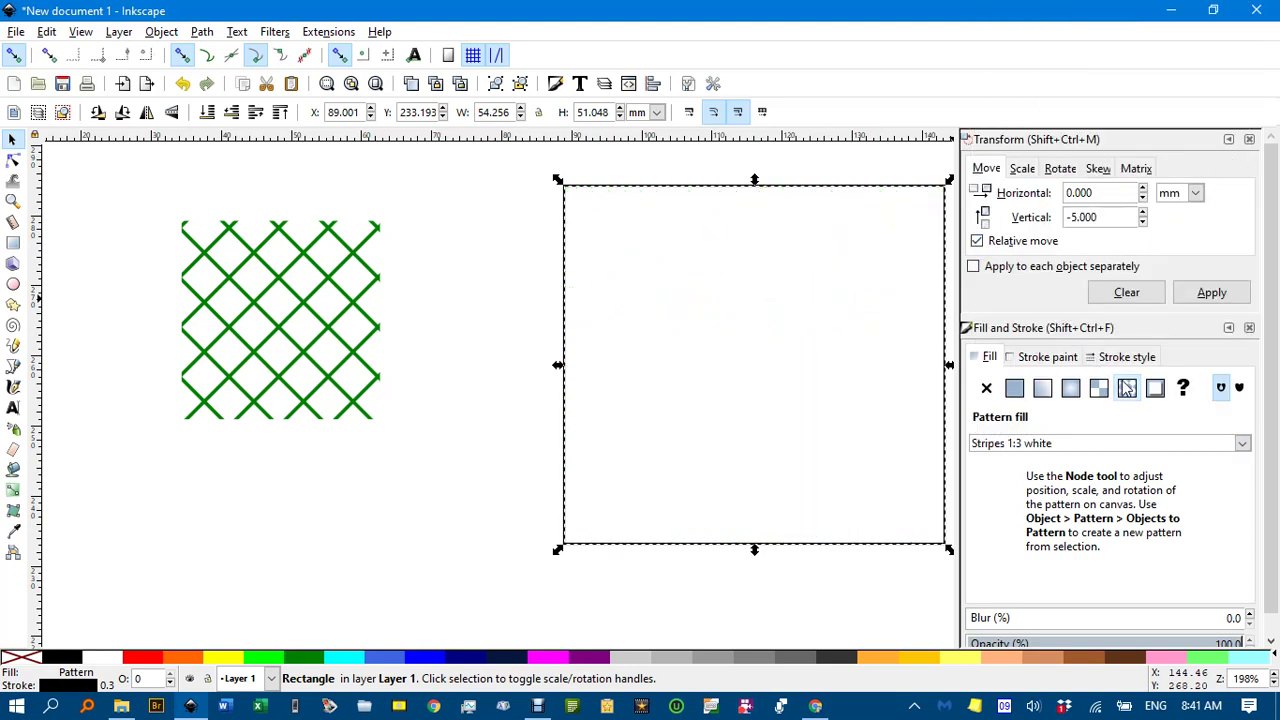
left_click(1242, 443)
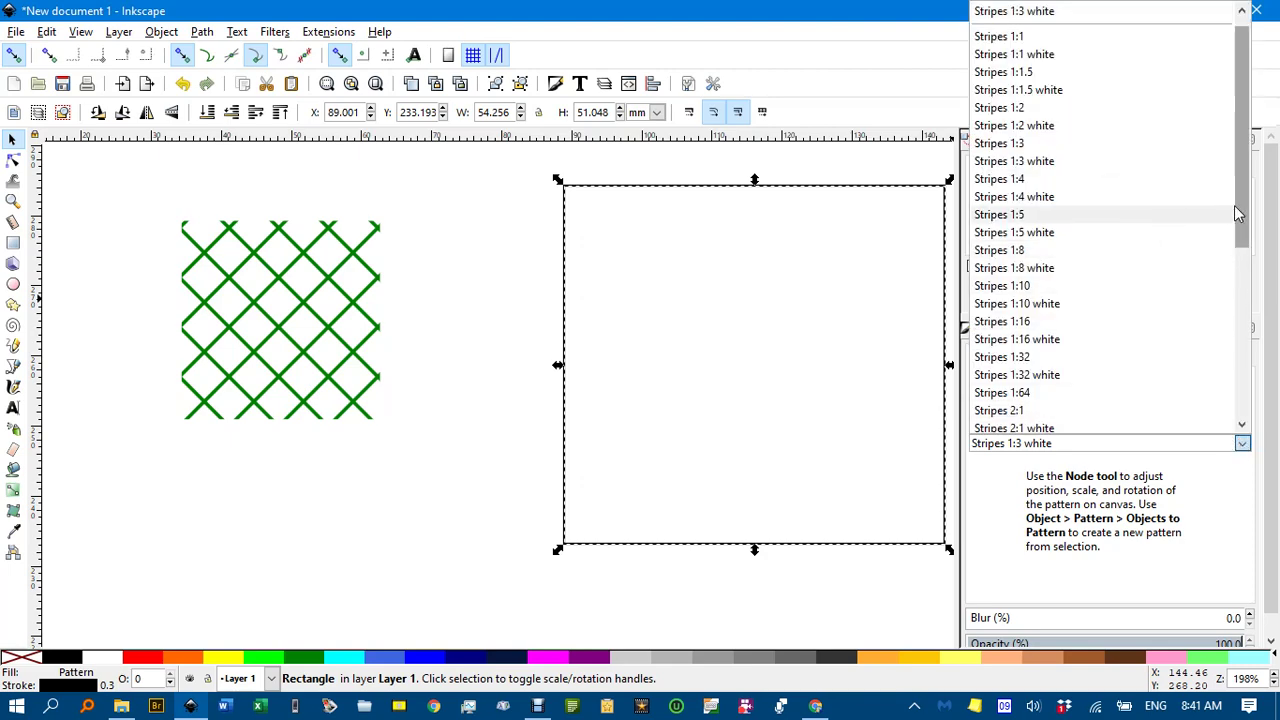
mouse_move(1242, 212)
left_mouse_down()
mouse_move(1243, 394)
mouse_move(1211, 131)
left_mouse_up()
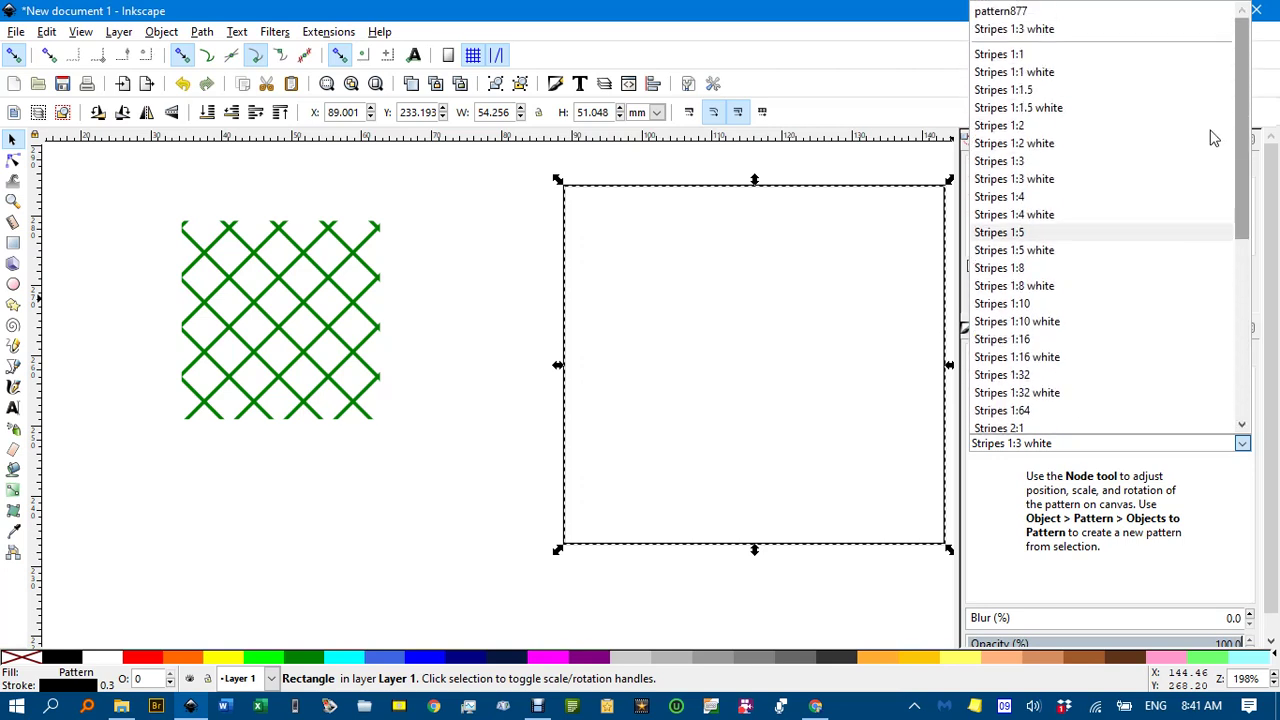
left_click(1010, 11)
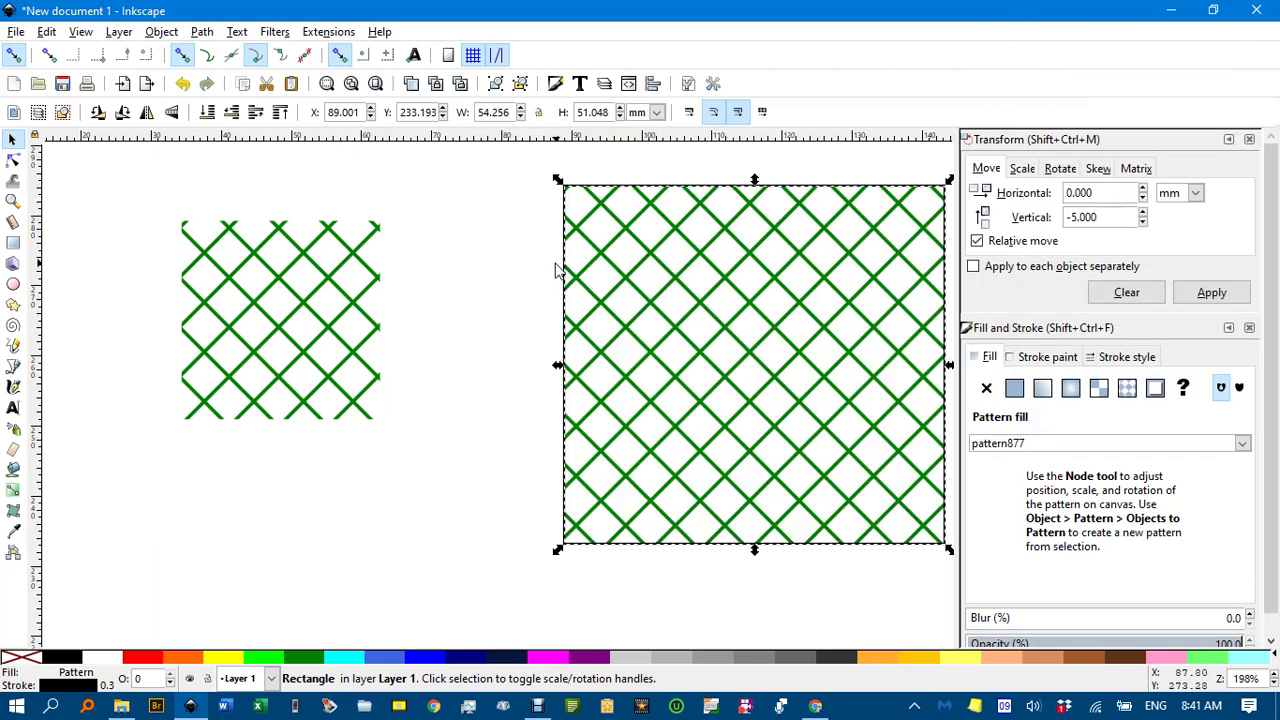
left_click(508, 268)
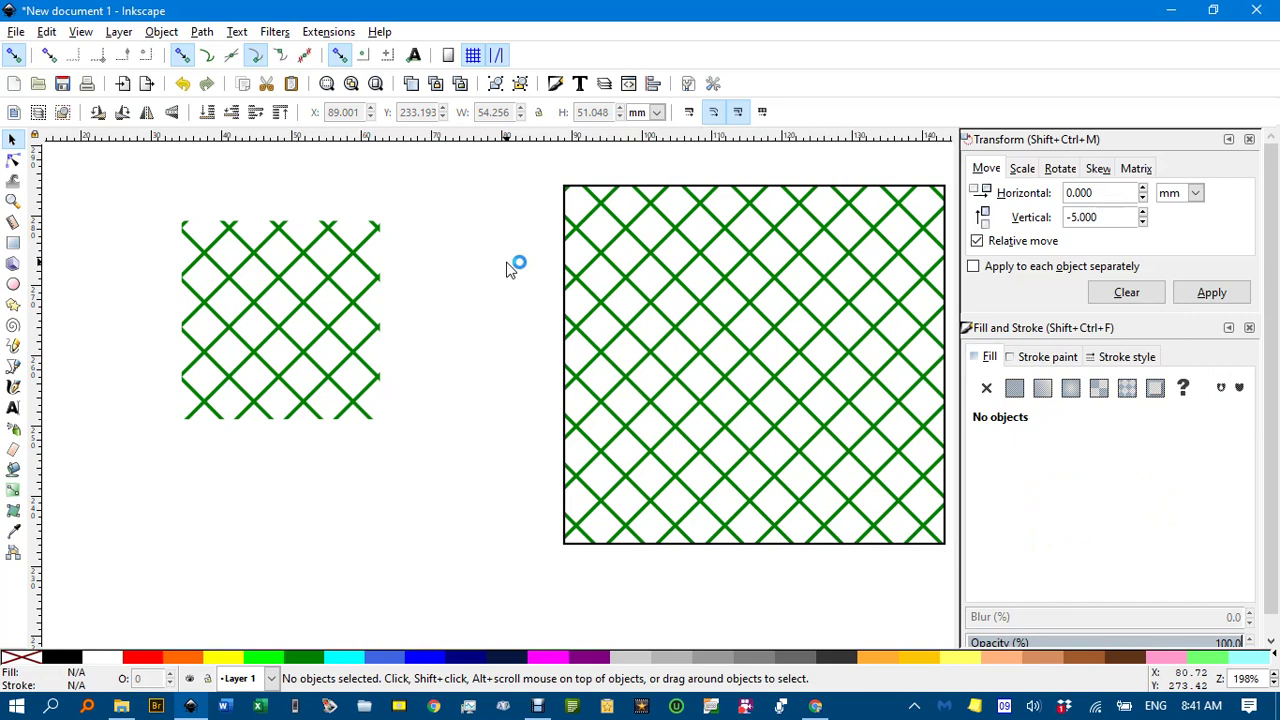
Step: Draw a roughly 68 by 37 mm ellipse below the rectangle, fill it with pattern877, and deselect
scroll(605, 370, "down", 8)
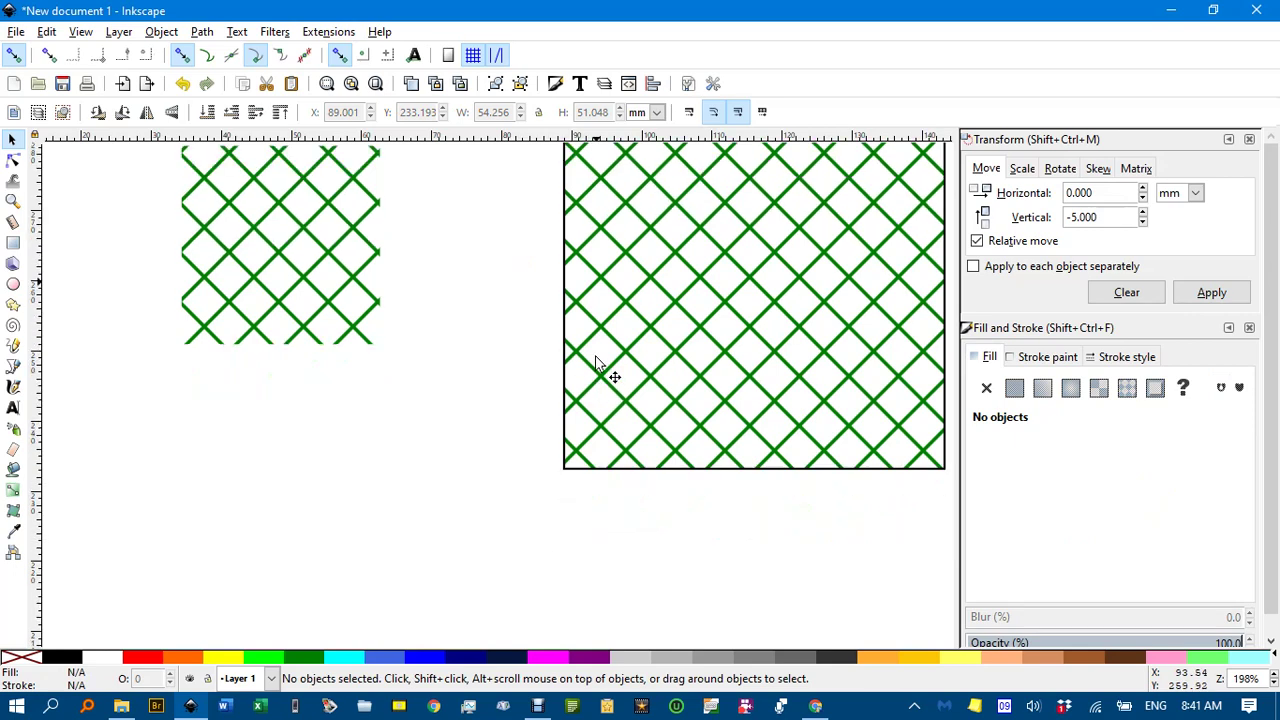
left_click(13, 284)
left_click_drag(233, 288, 709, 545)
left_click(1127, 388)
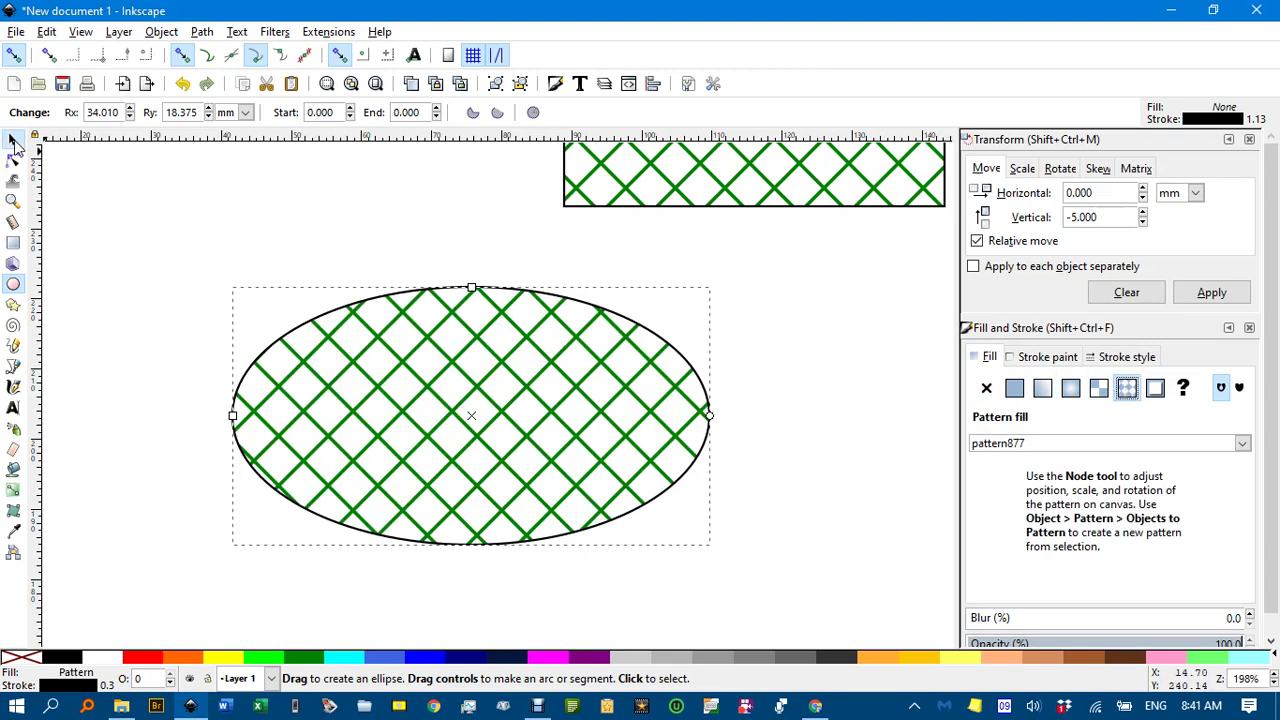
left_click(12, 140)
left_click(276, 220)
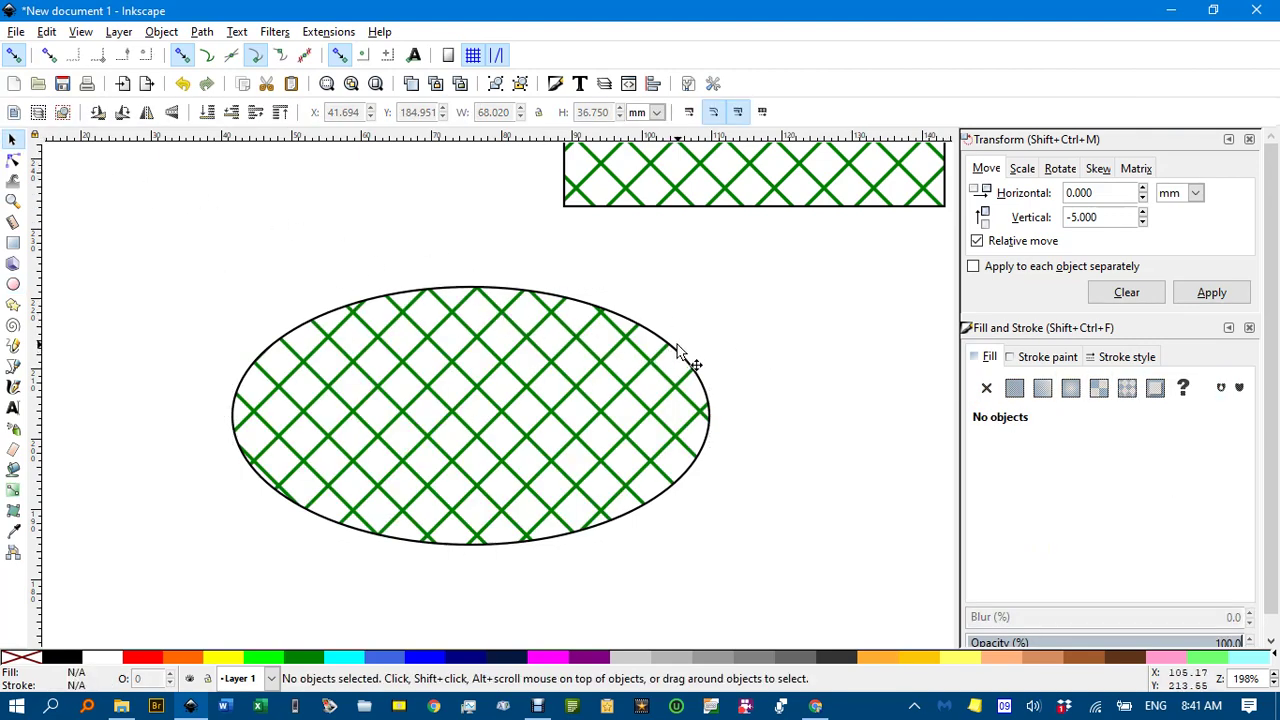